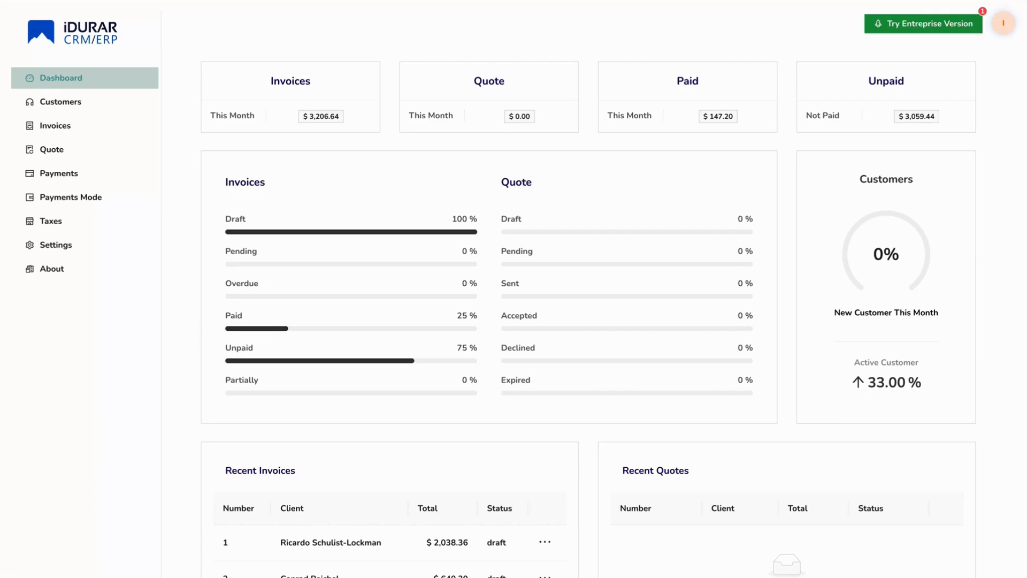
- Open invoice number 1 from the invoice list for editing and run Save (LOGS ERROR) several times
click(70, 133)
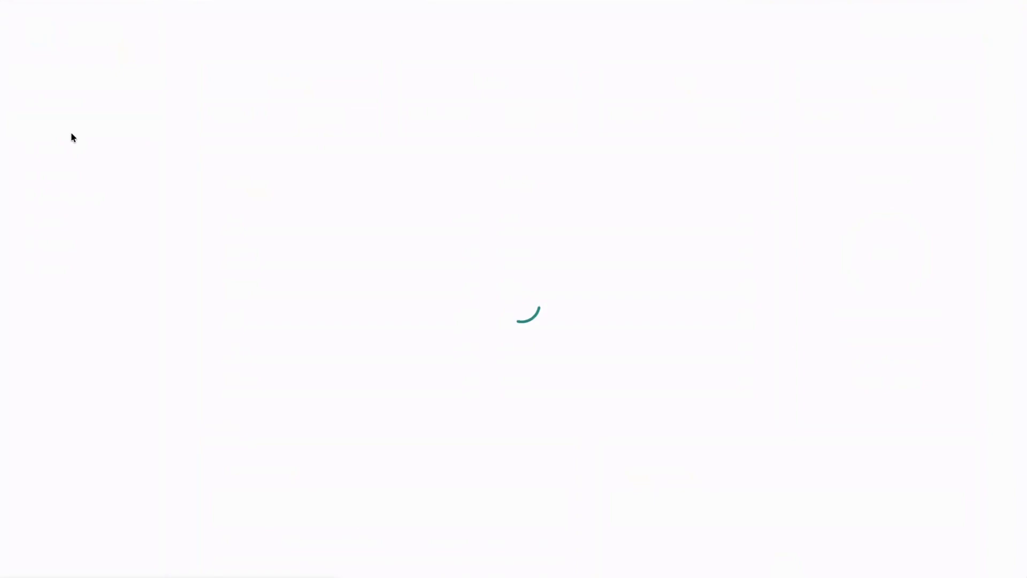
click(872, 207)
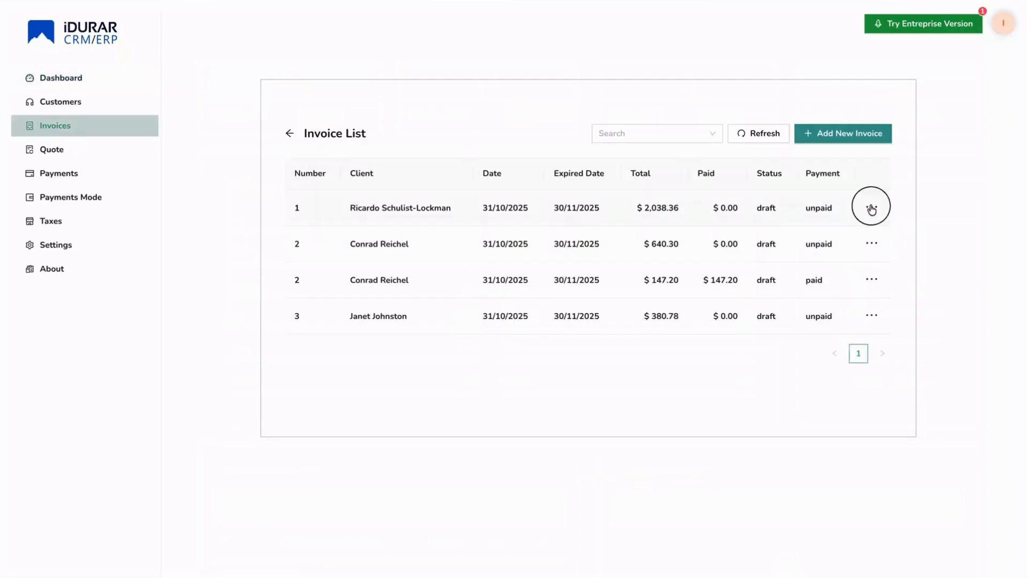
click(913, 250)
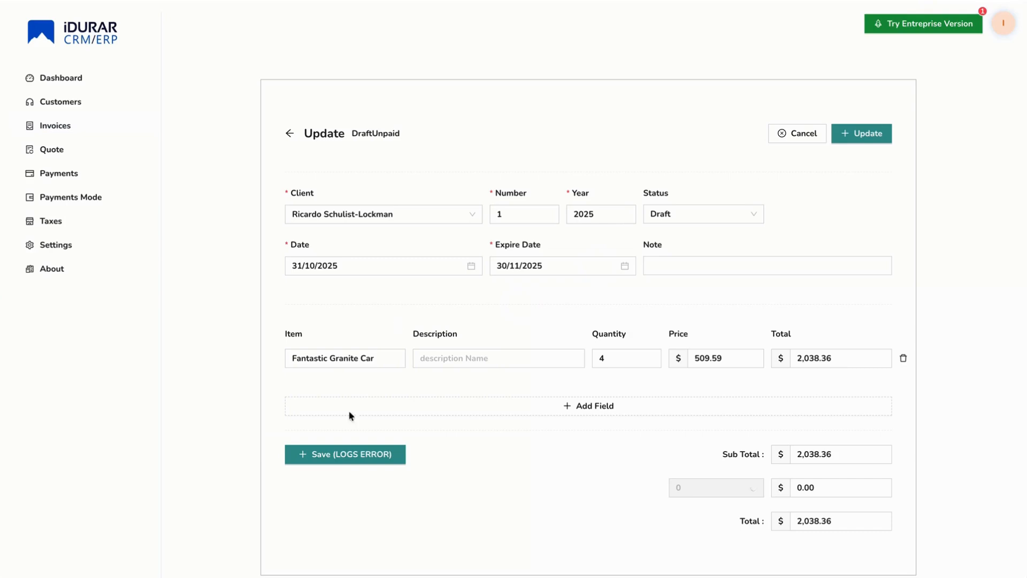
click(339, 462)
click(340, 462)
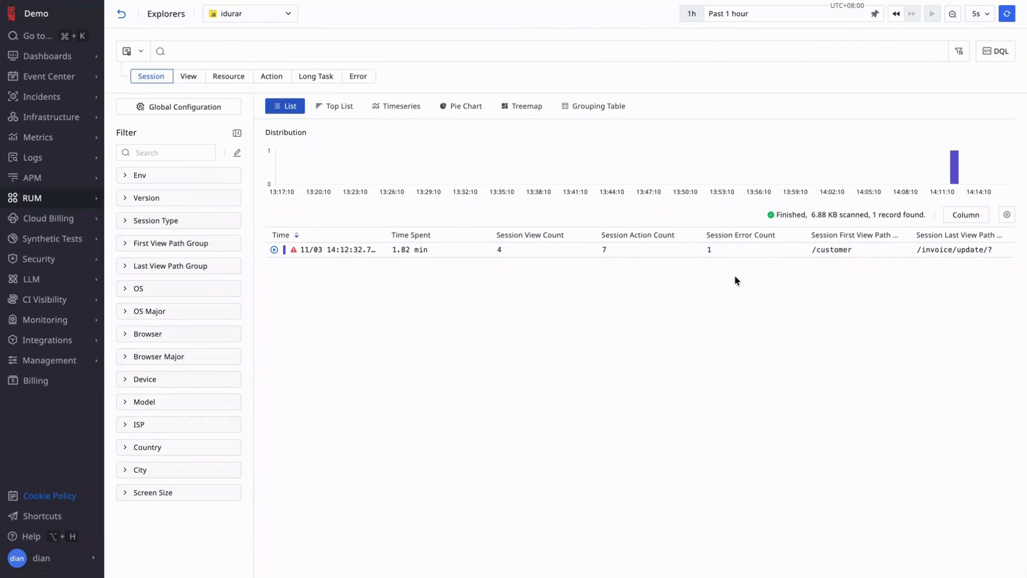
- Switch to the RUM session explorer and drill from the idurar session's Save (LOGS ERROR) action to its invoice update request's attributes
click(398, 255)
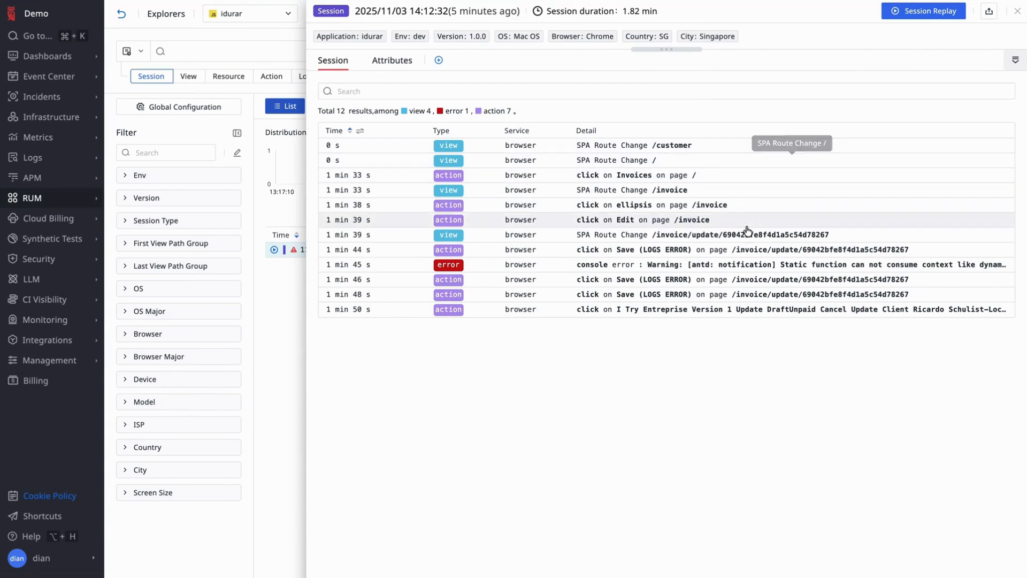
click(773, 280)
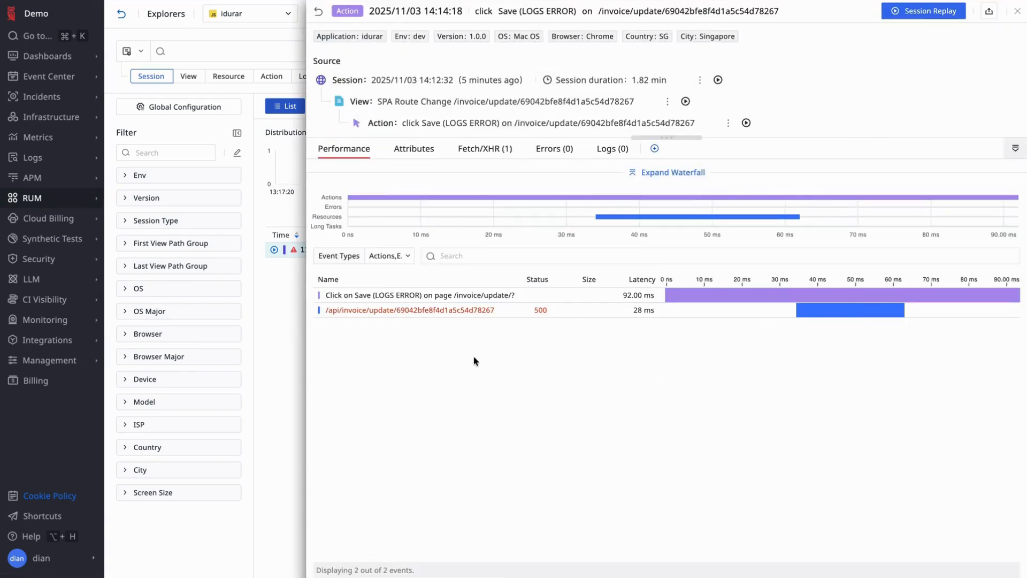
click(459, 311)
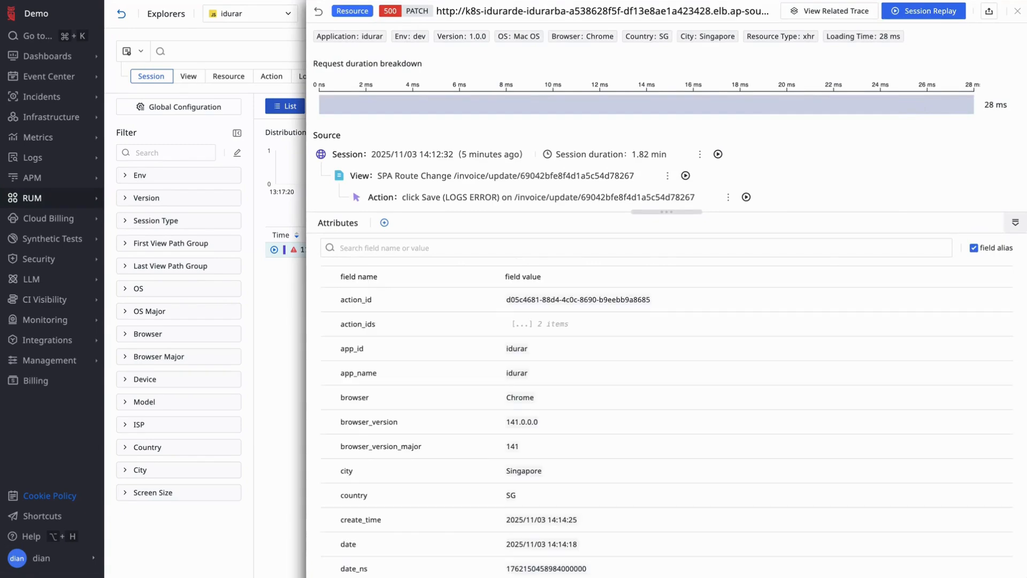
scroll(775, 246, down, 5)
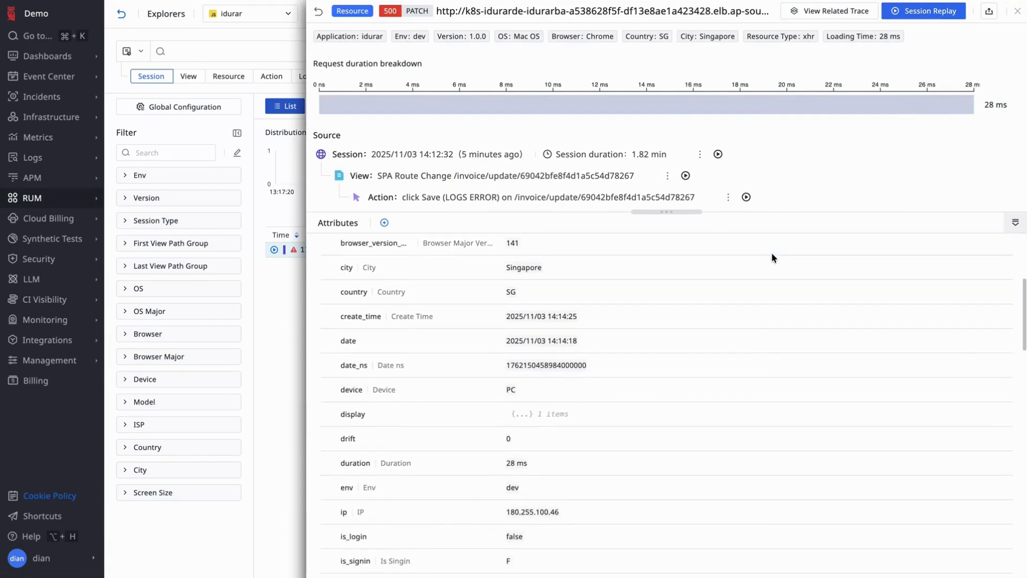
- Open the update request's related trace and show its logs in an enlarged details area
click(829, 10)
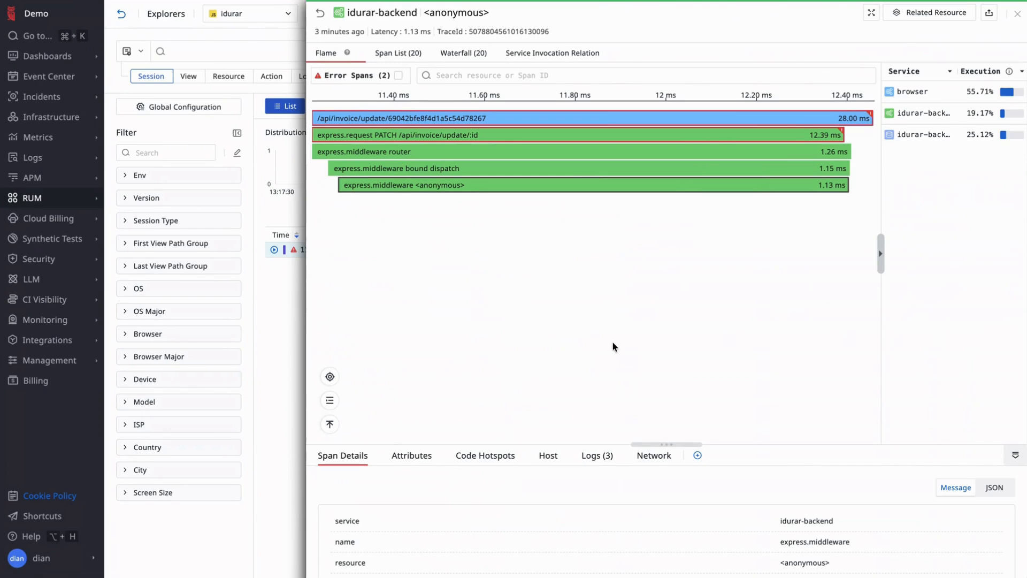
click(594, 456)
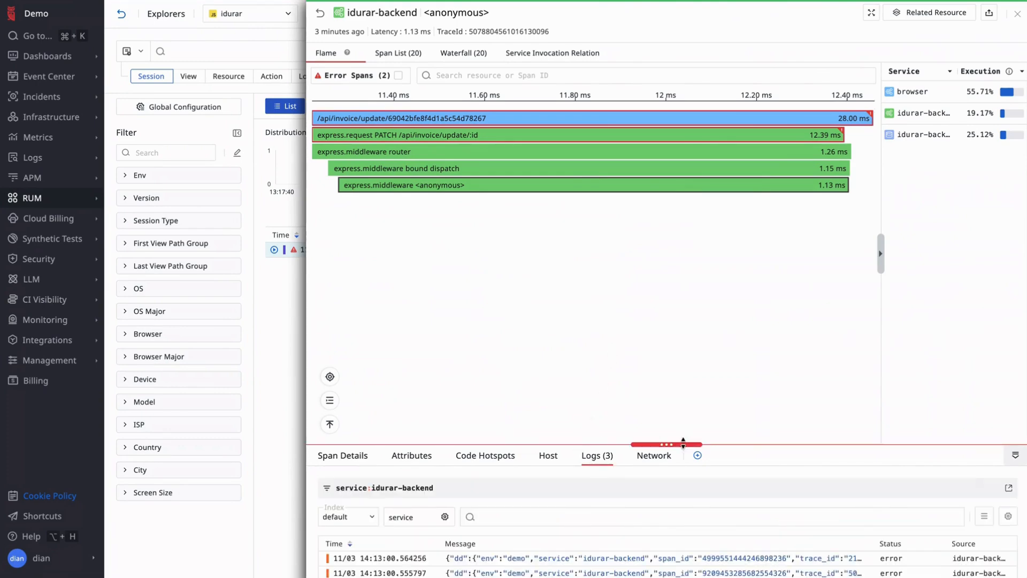
drag(688, 443, 683, 271)
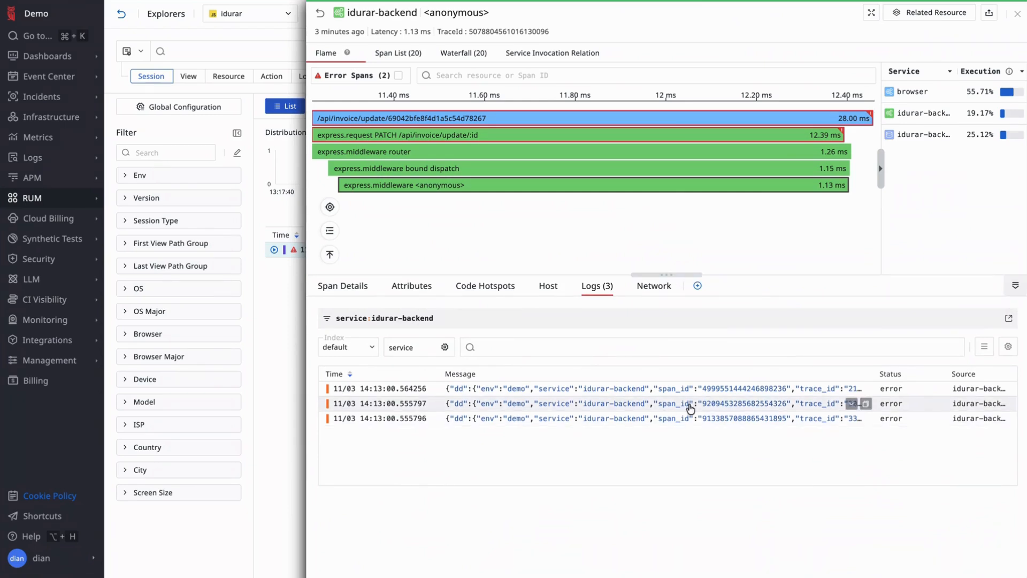
- Inspect the newest idurar-backend error log, and set the trace's log list to show 3 lines per entry
click(670, 392)
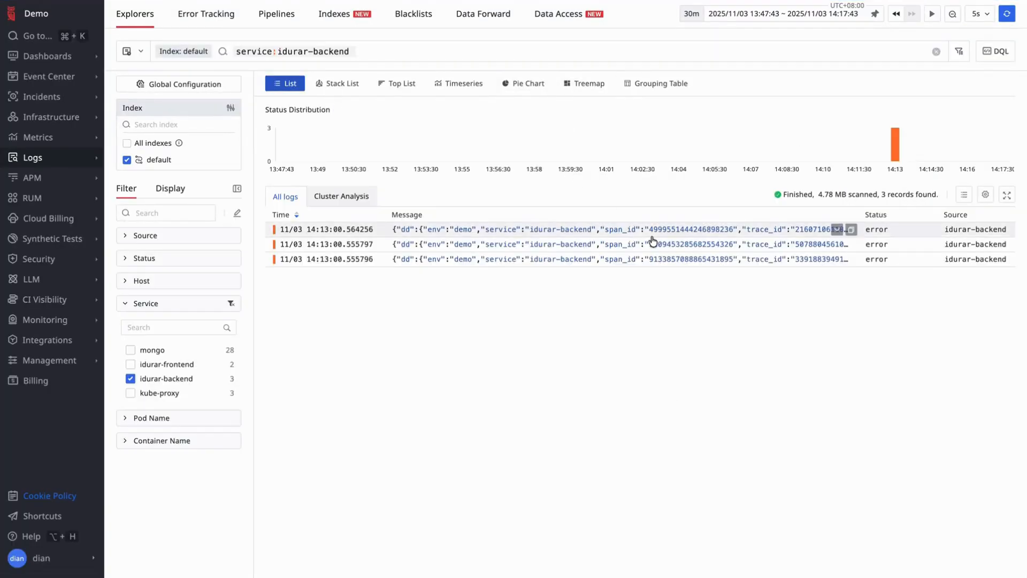
click(654, 238)
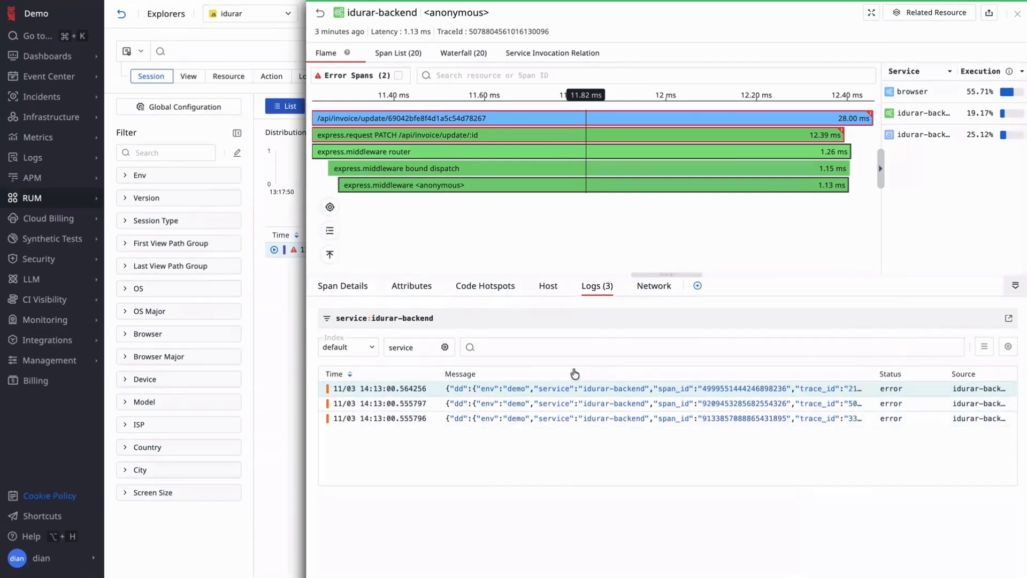
click(984, 346)
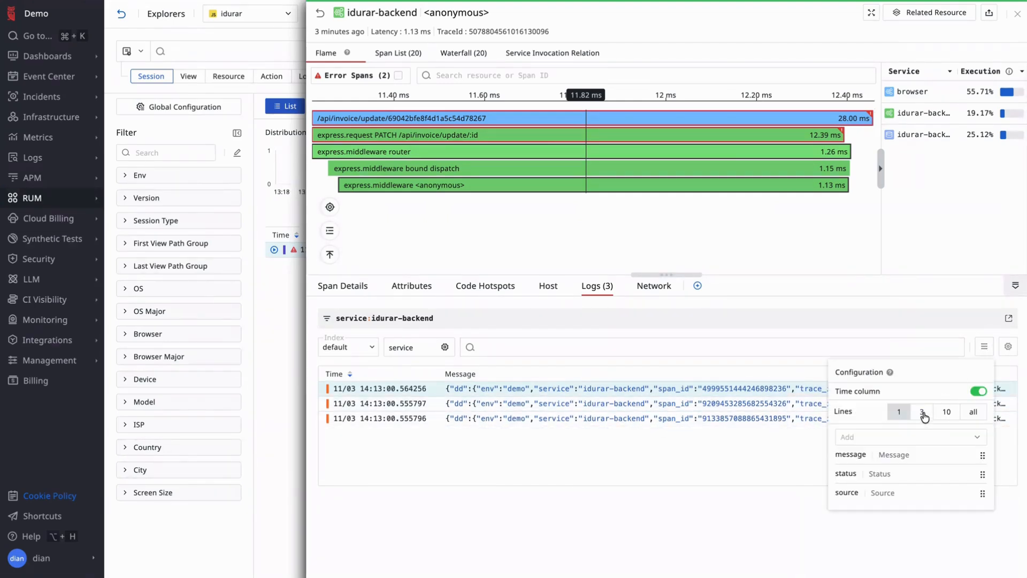
click(922, 412)
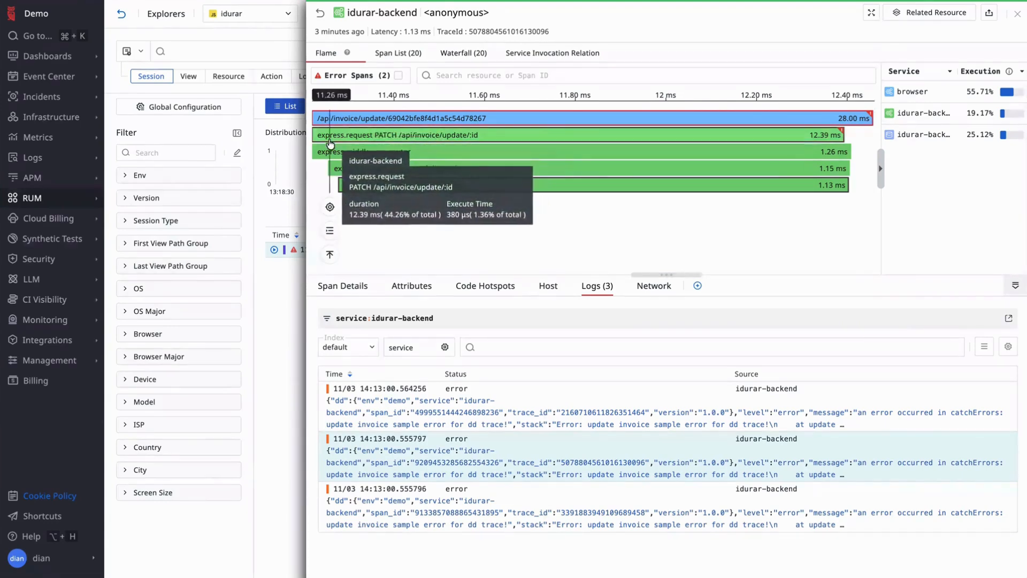
- Close the trace details and open the user views among the dashboards' built-in views
click(1017, 13)
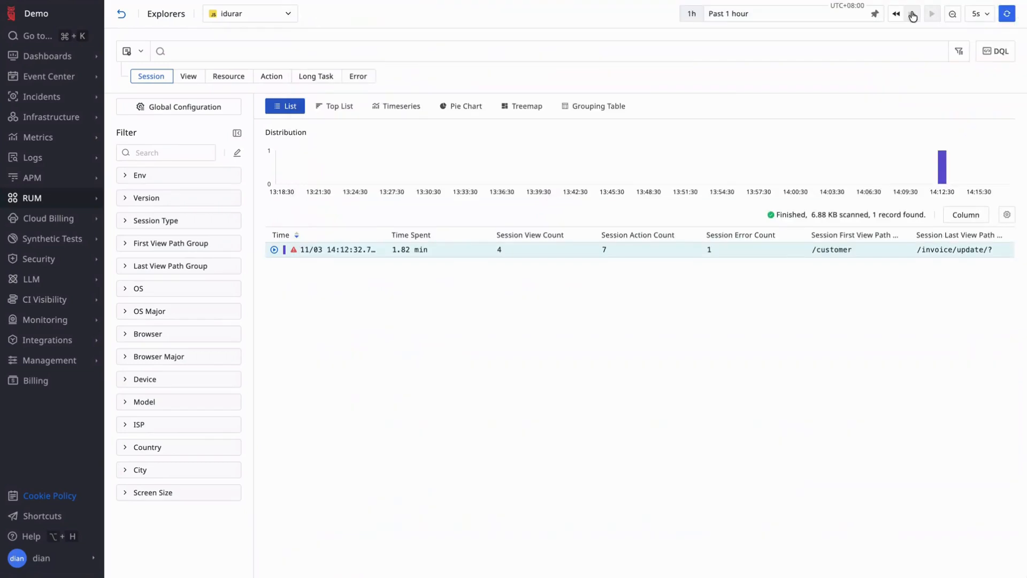
click(48, 61)
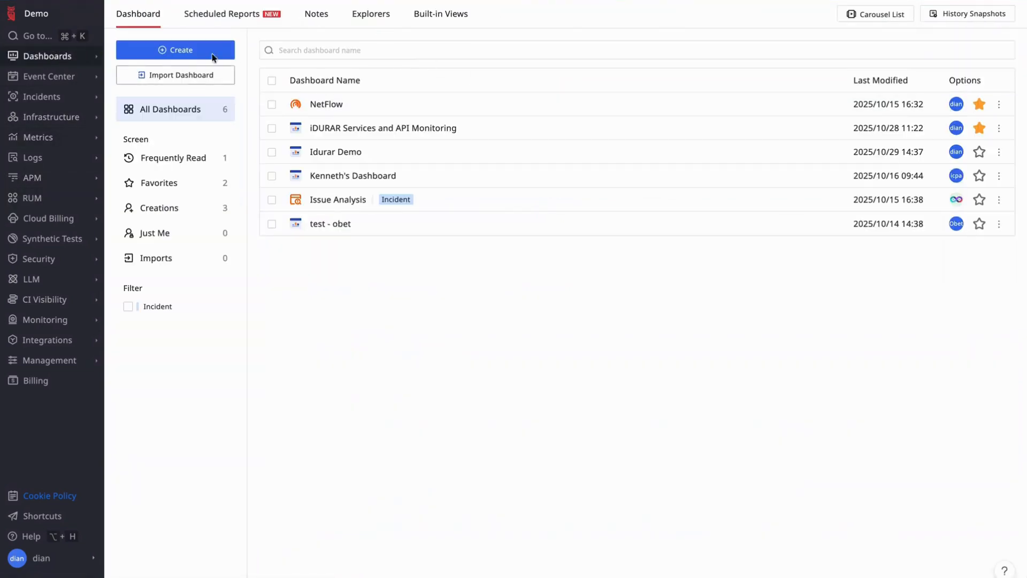
click(446, 17)
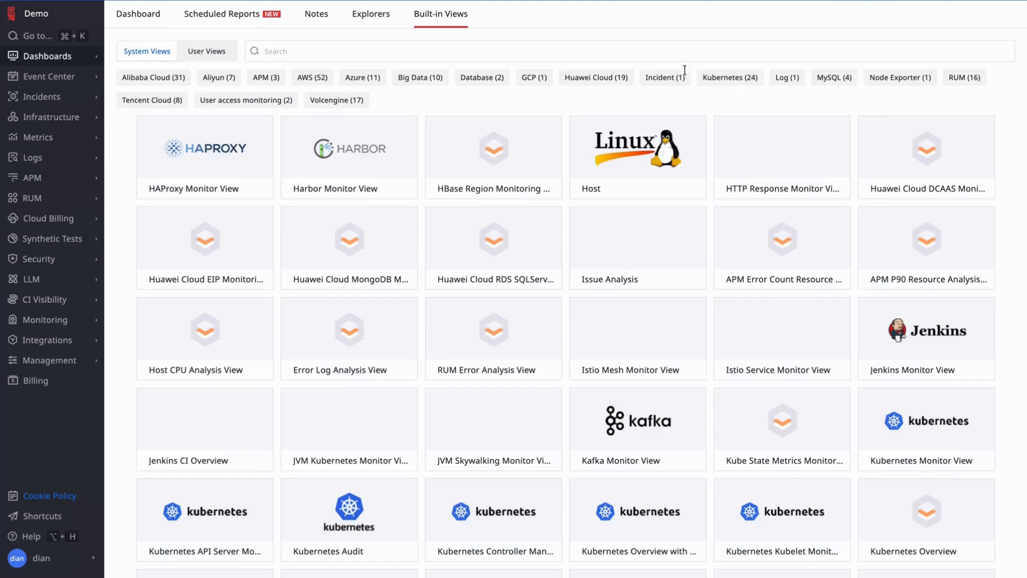
click(214, 51)
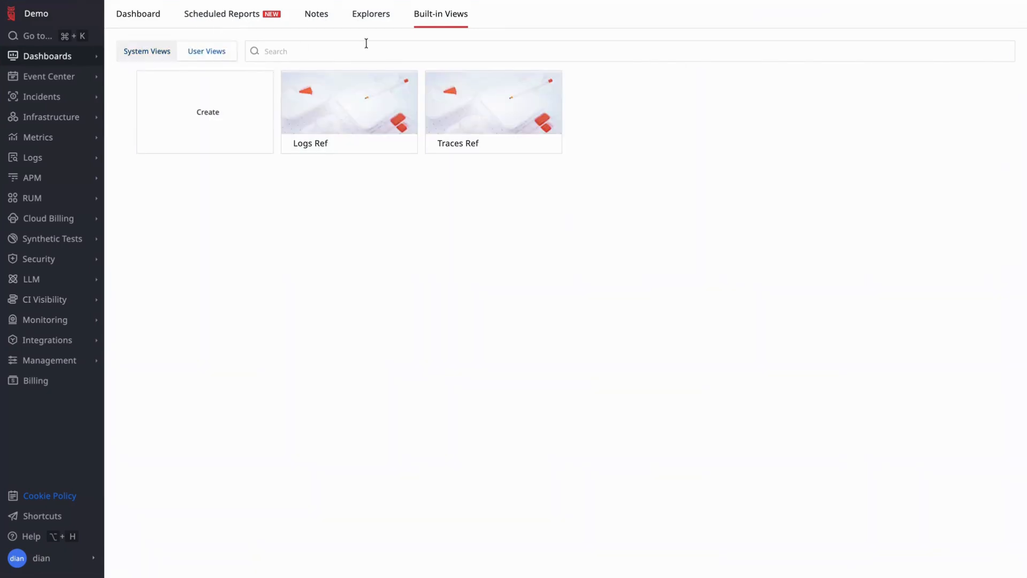
- Create a user view named Related Logs
click(212, 107)
click(499, 133)
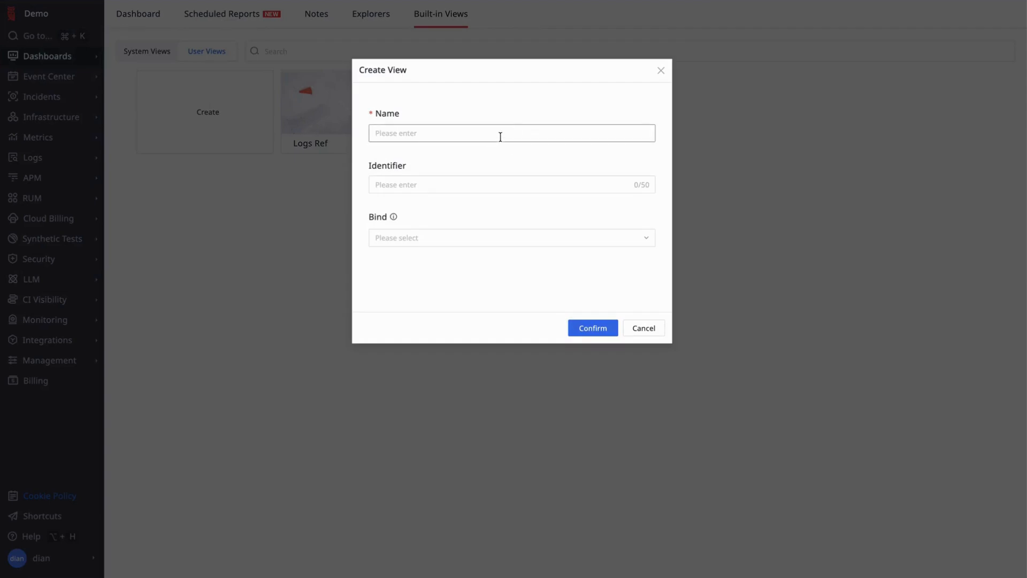
text(RFel)
click(591, 328)
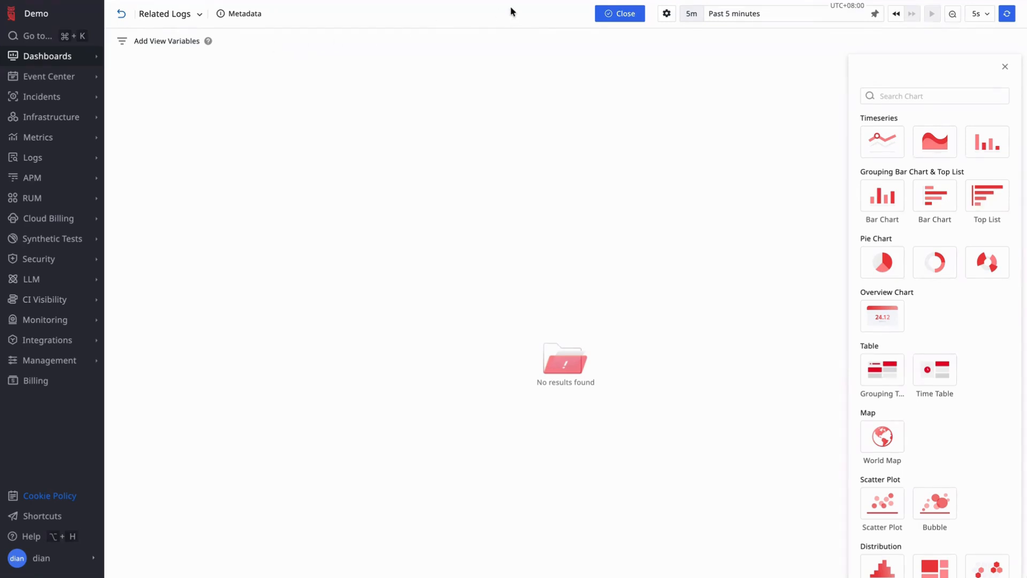
- Add a view variable named trace_id with the display name Trace ID to the Related Logs view
click(180, 47)
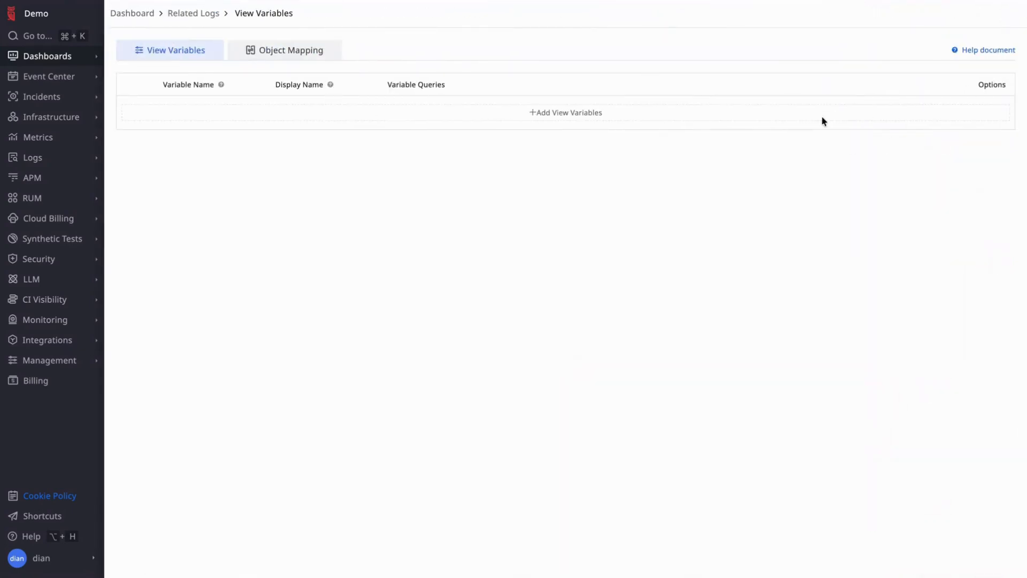
click(596, 113)
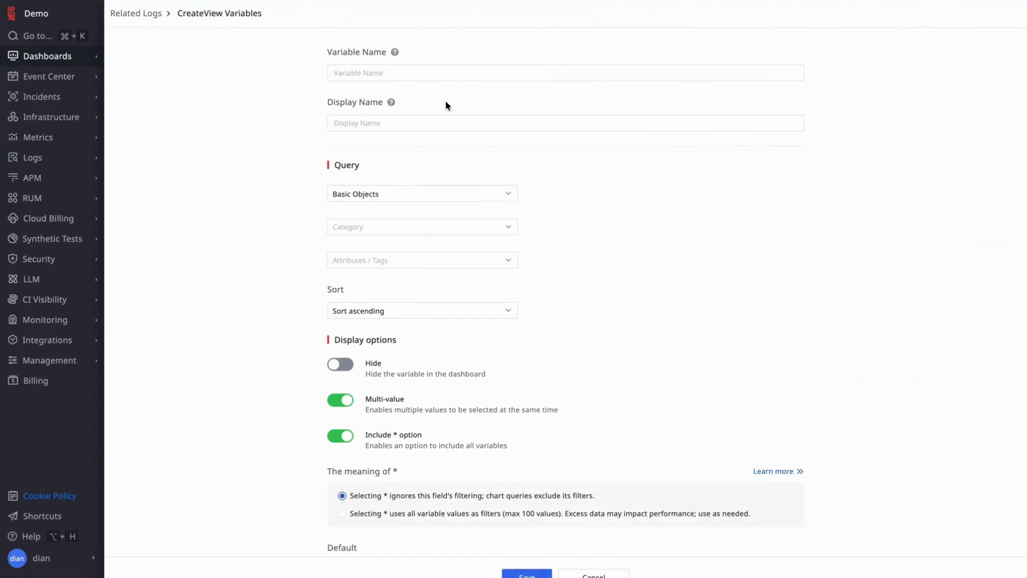
click(435, 72)
text(trace_id)
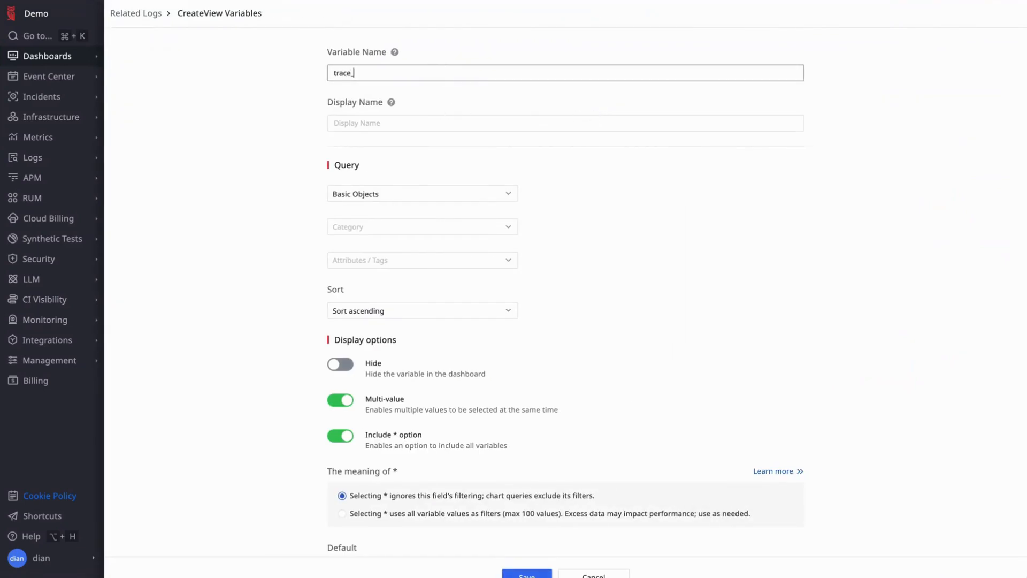
click(421, 119)
text(Trace ID)
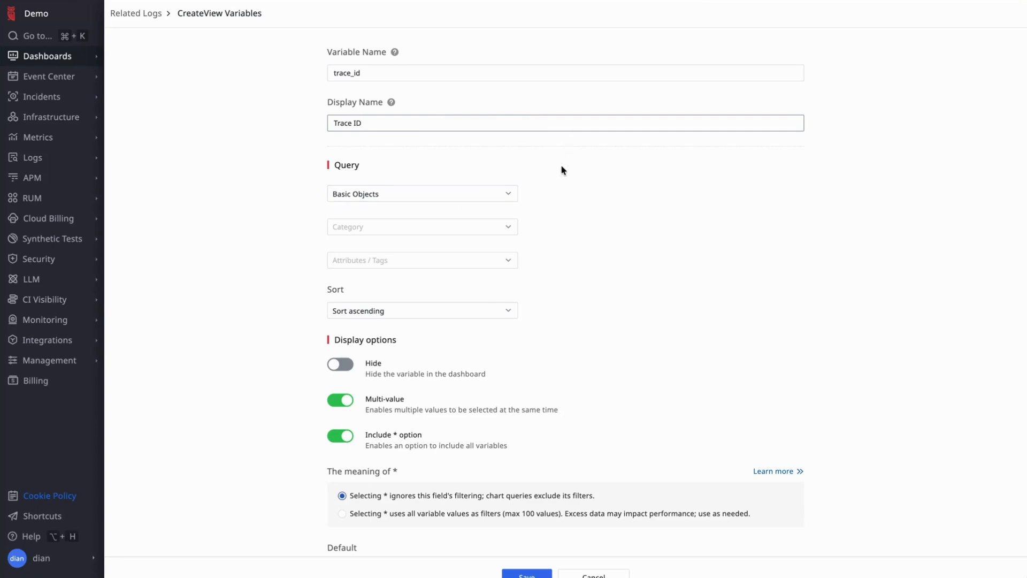
click(550, 216)
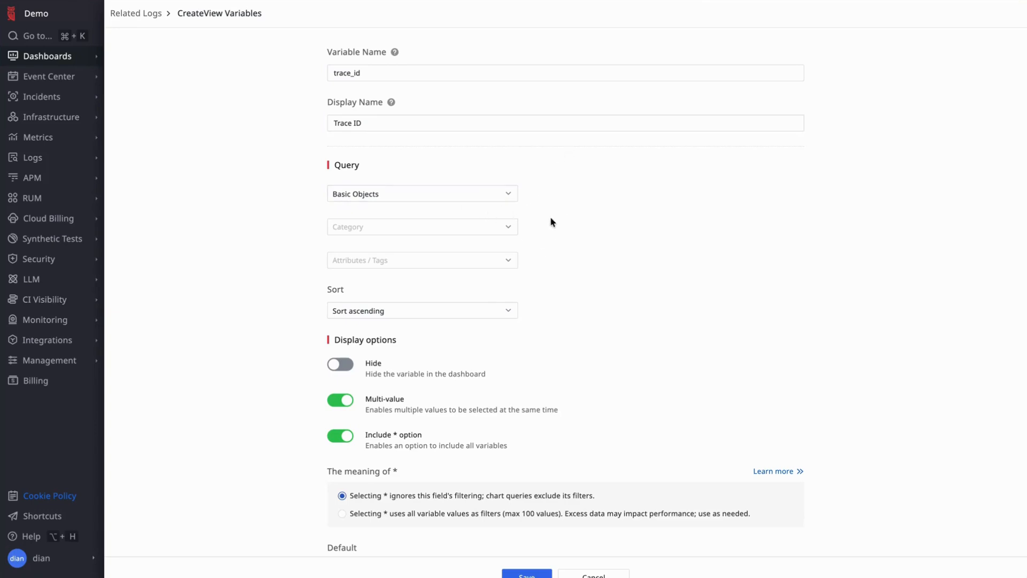
- Set the variable's query to the APM field trace_id with Default sorting
click(509, 194)
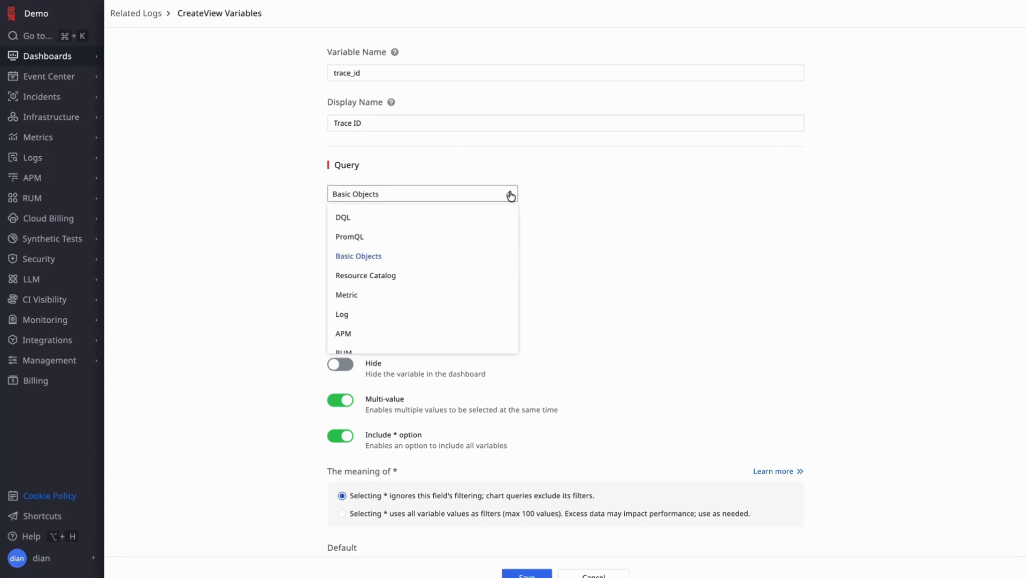
click(455, 333)
click(467, 225)
text(tra)
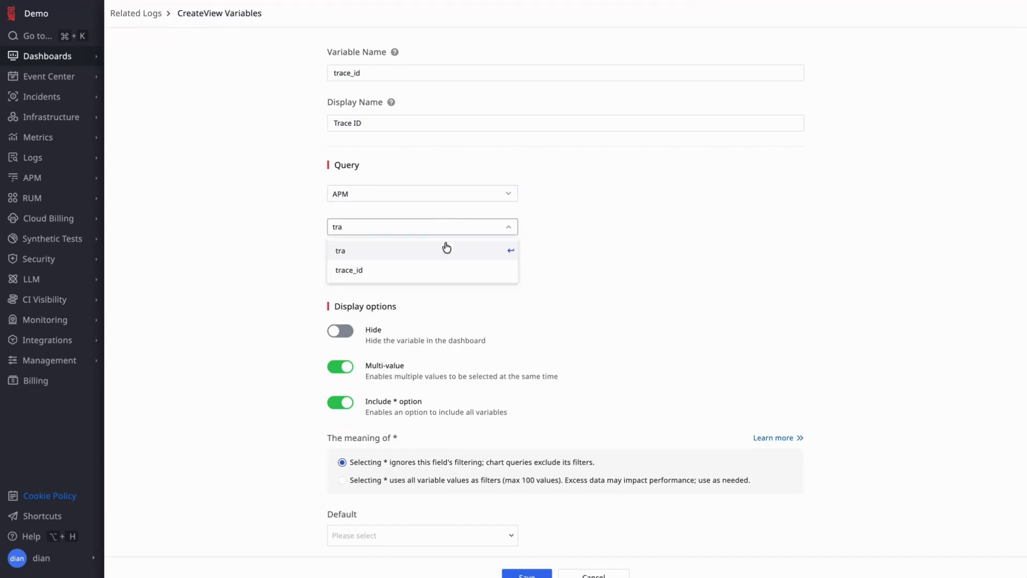
click(435, 271)
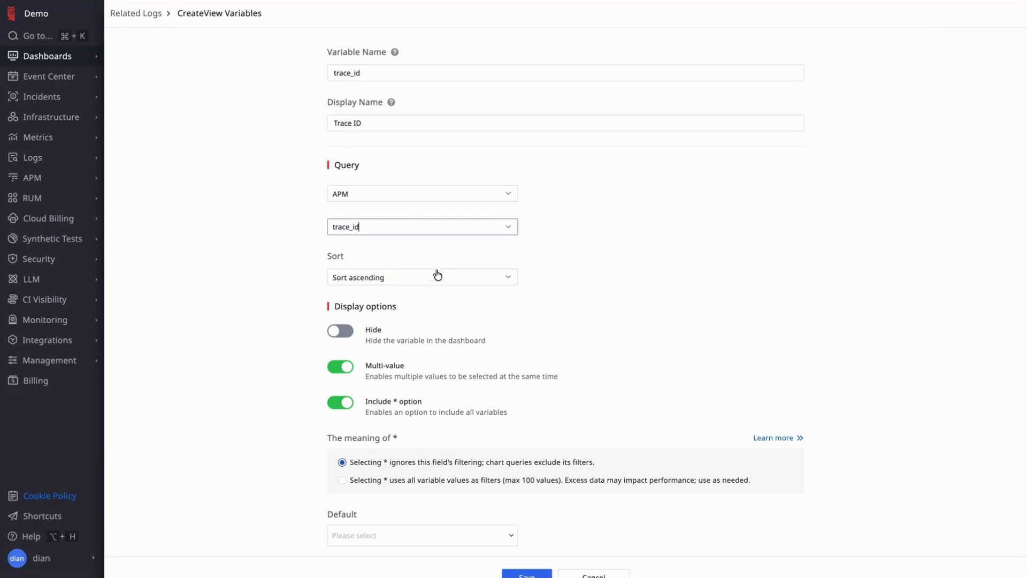
click(434, 283)
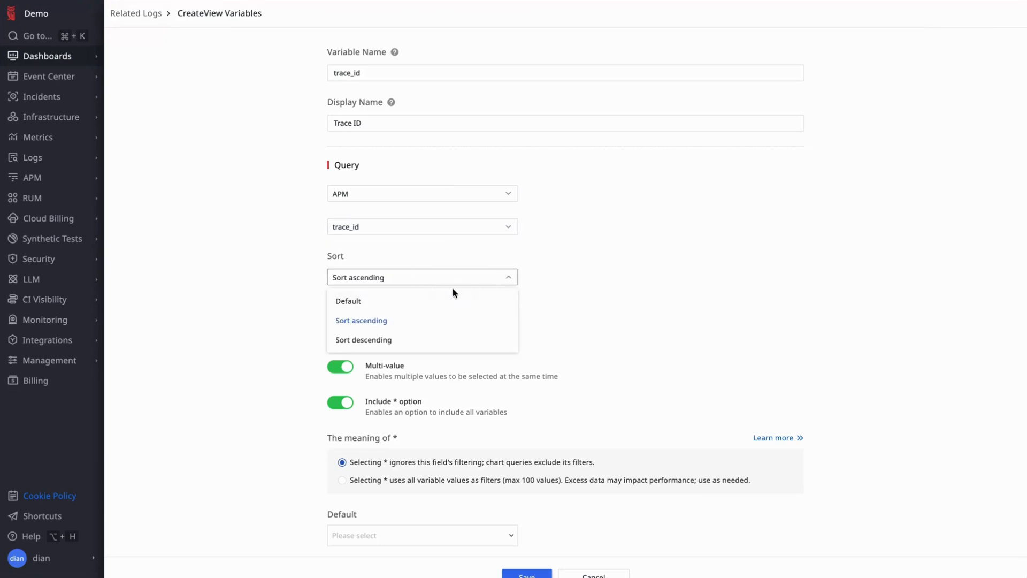
click(450, 301)
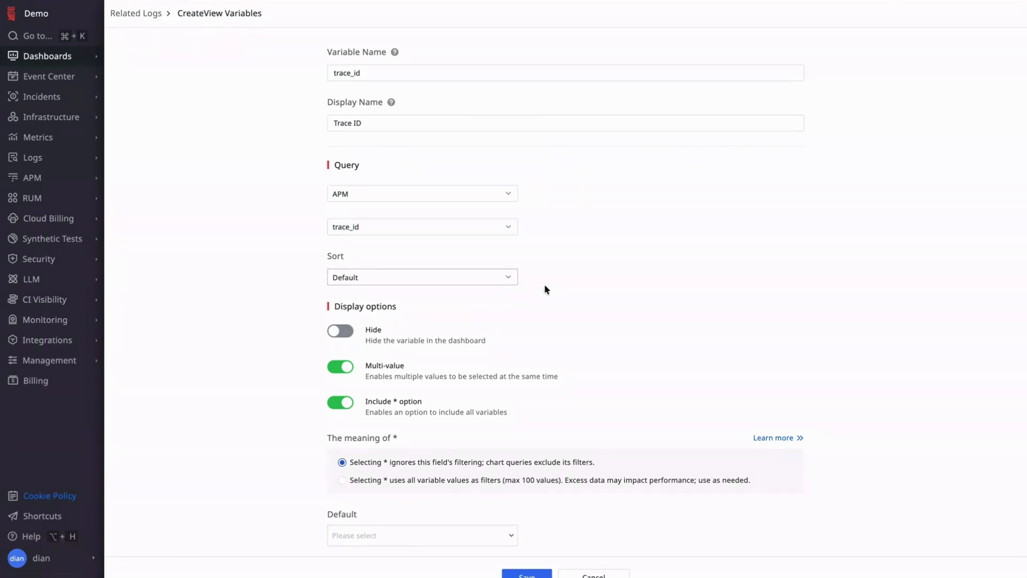
scroll(618, 298, down, 1)
click(513, 207)
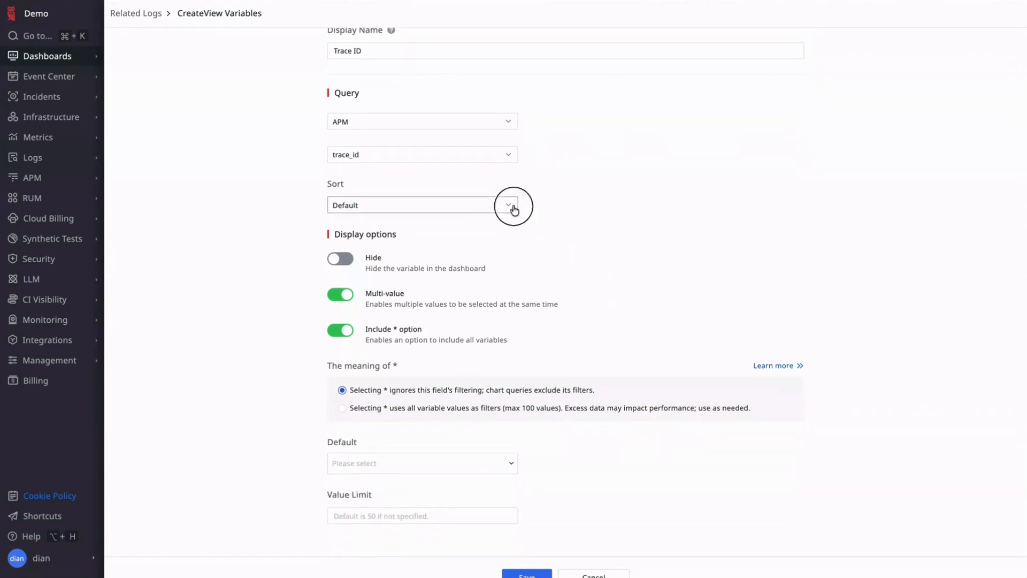
click(489, 231)
- Set the variable's default value to *, save it, and return to the Related Logs view
click(509, 464)
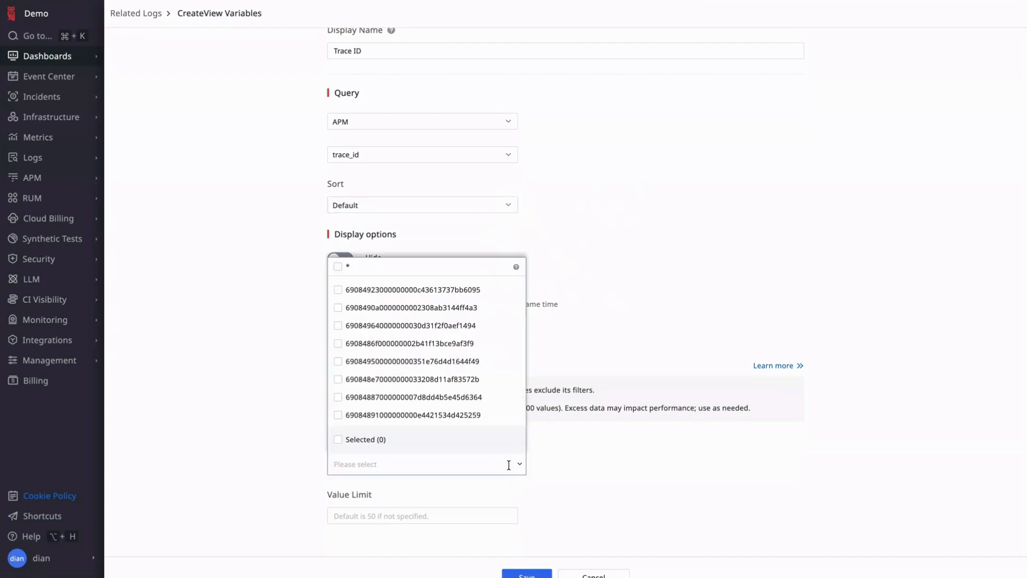
click(339, 267)
click(647, 343)
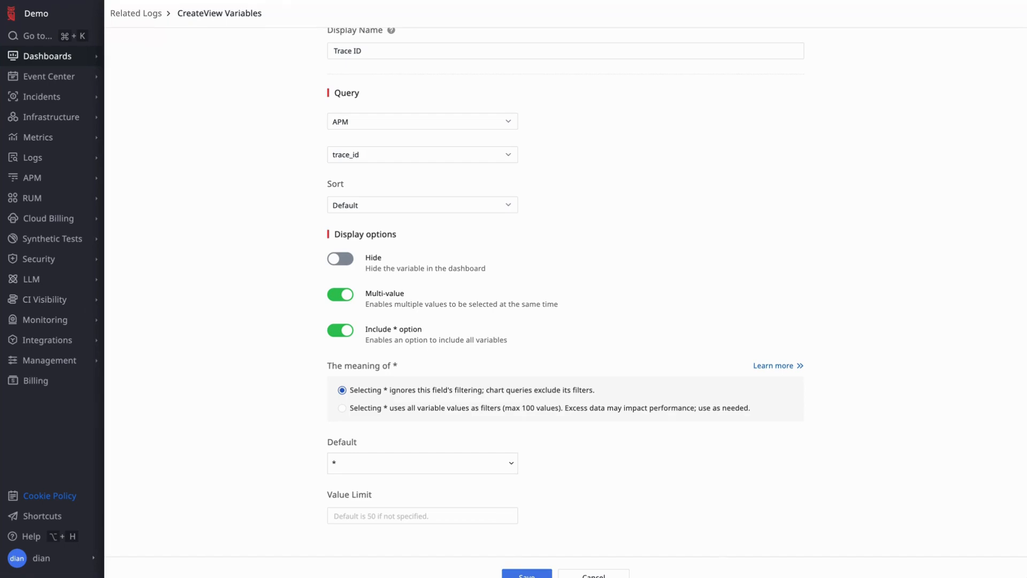
click(527, 574)
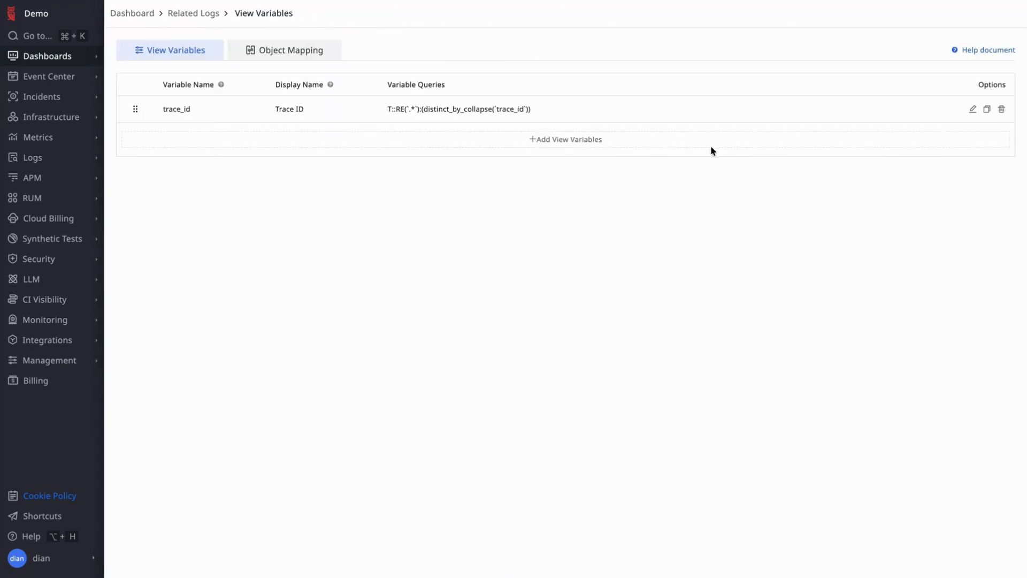
click(213, 13)
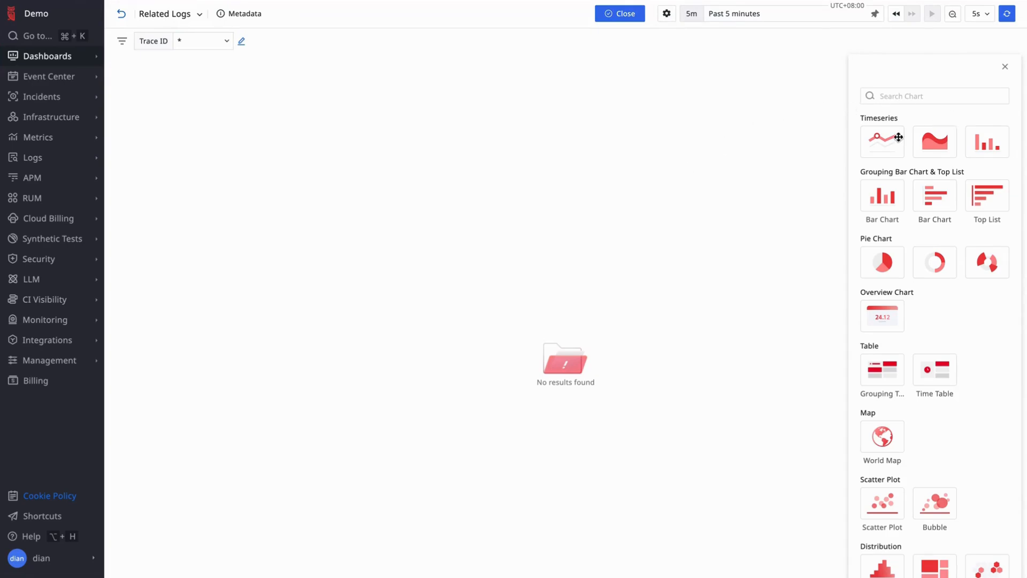
- Add a Time Table chart to the Related Logs view and title it Related Logs
click(934, 369)
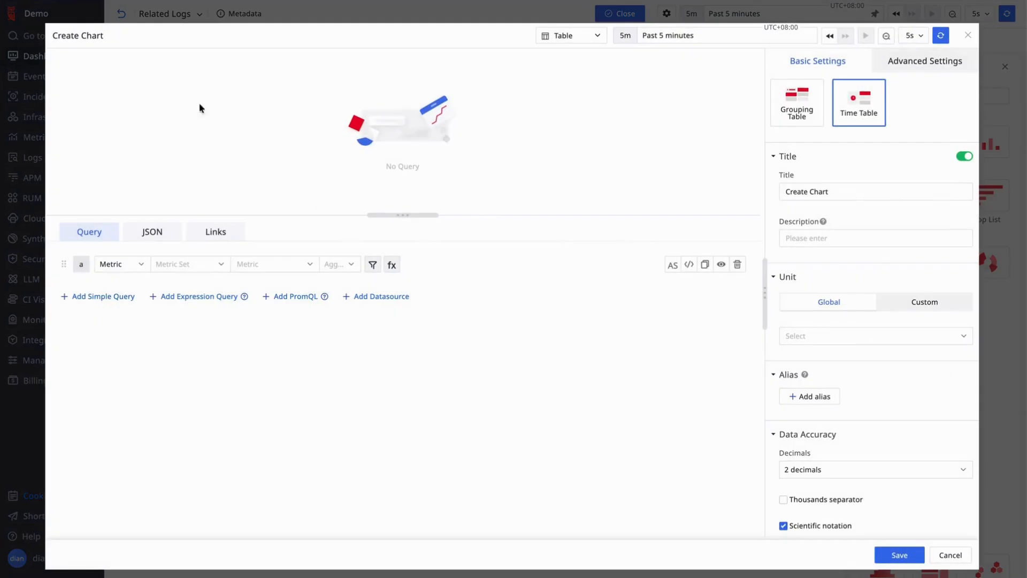
click(852, 191)
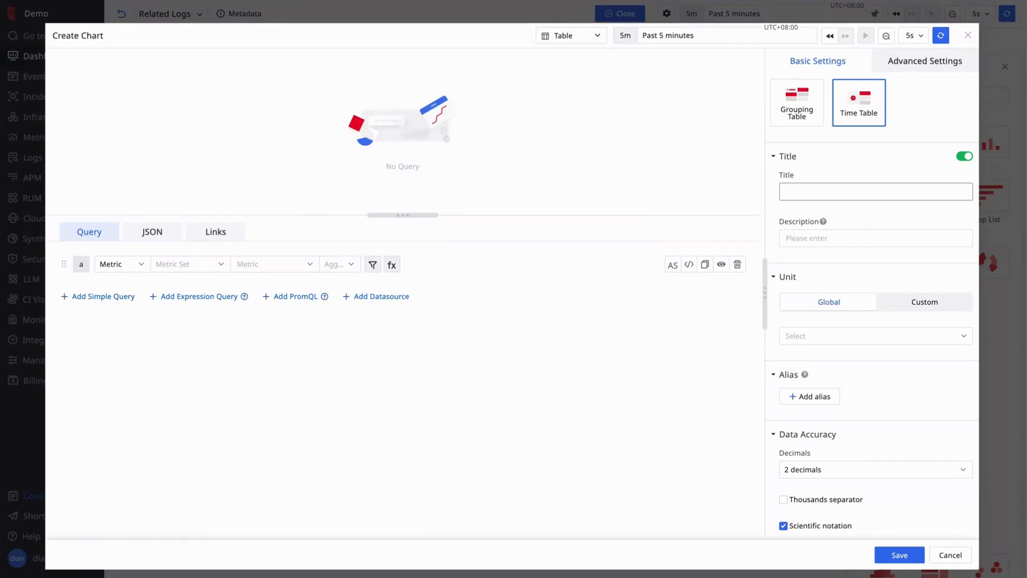
text(Related Logs)
click(887, 216)
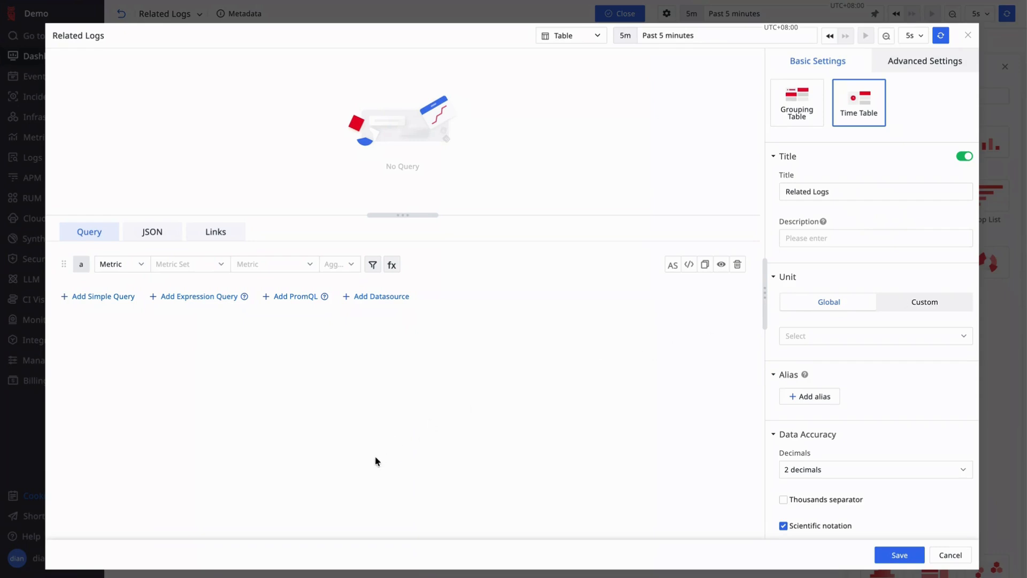
- Set the chart's query to Log data from the default index with source *, and clear the * attribute
click(138, 263)
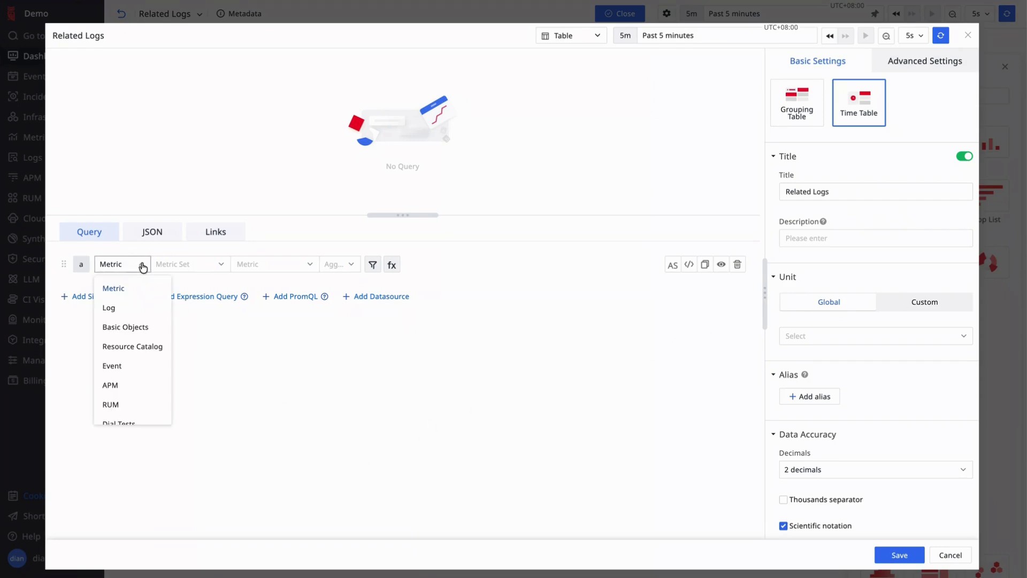
click(118, 313)
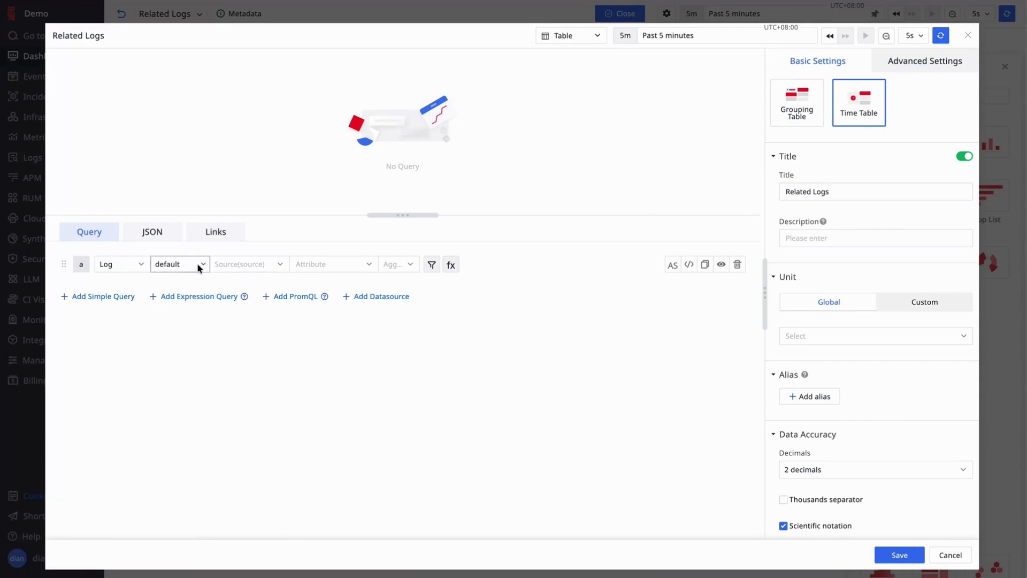
click(260, 268)
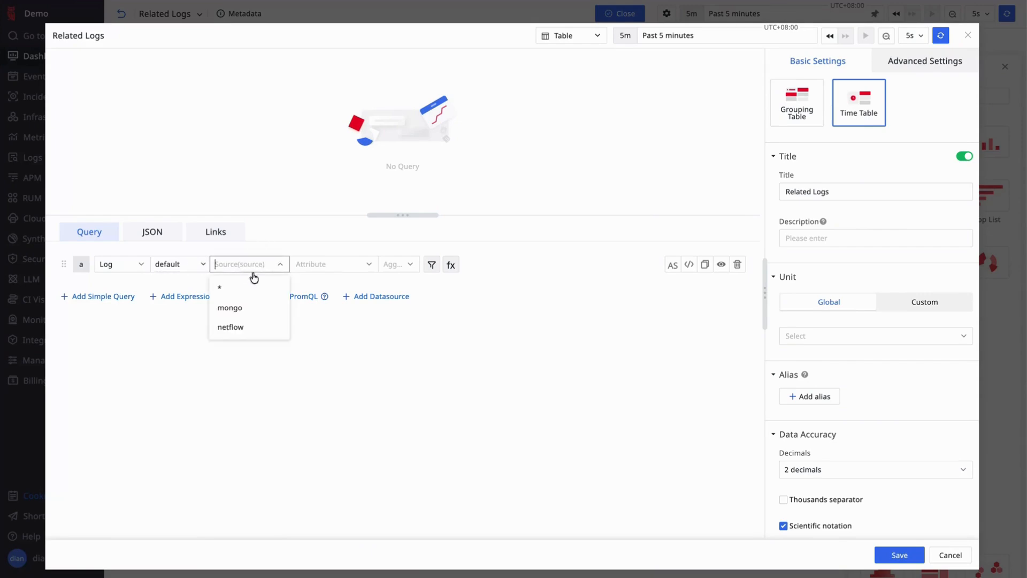
click(239, 288)
click(342, 270)
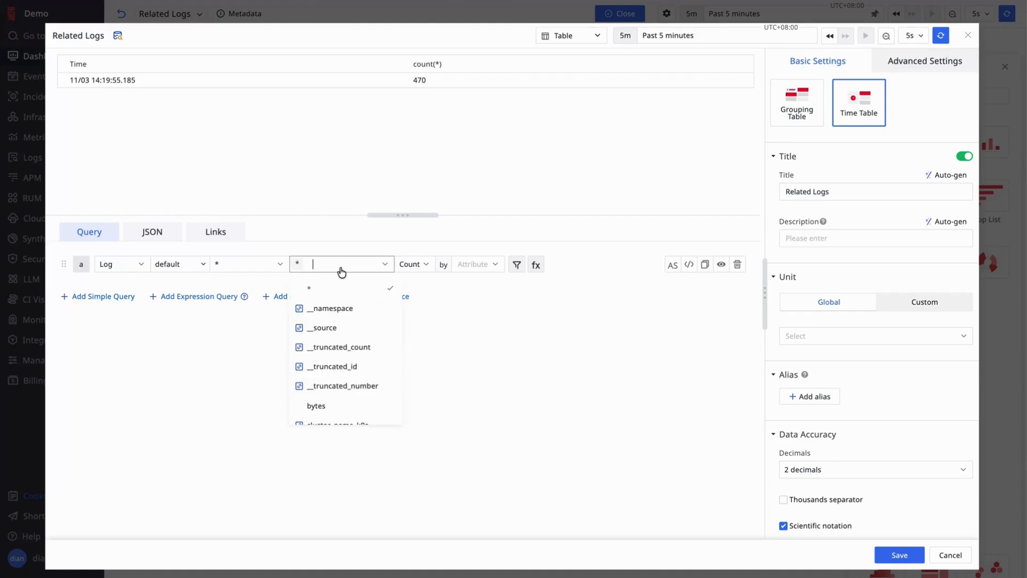
click(346, 268)
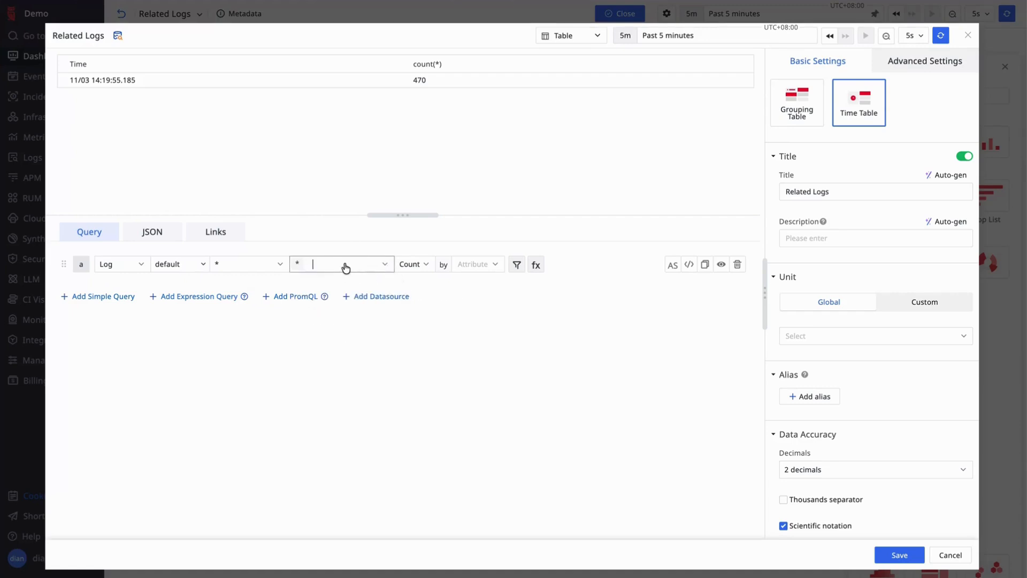
key(BackSpace)
click(331, 263)
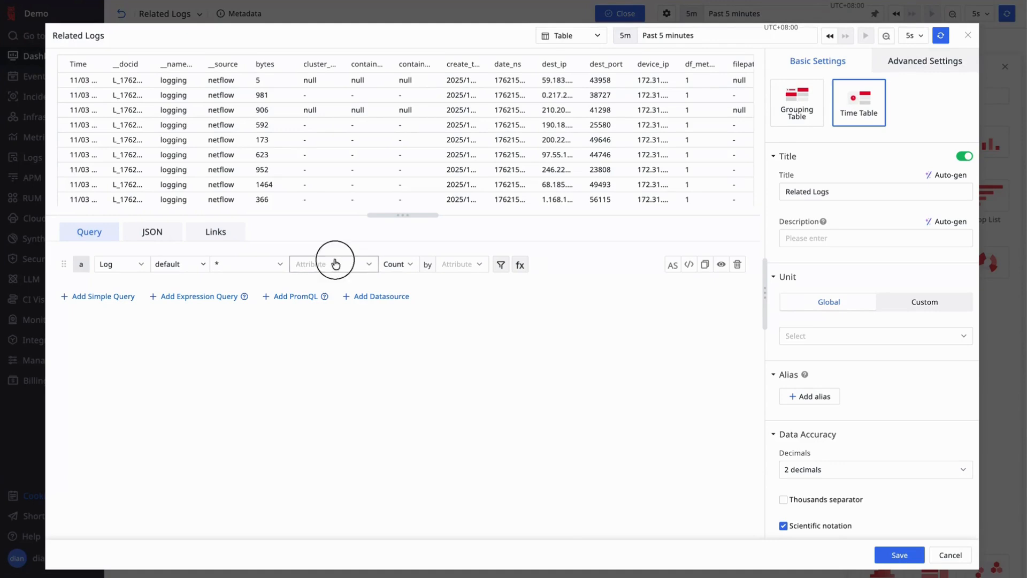
text(seri)
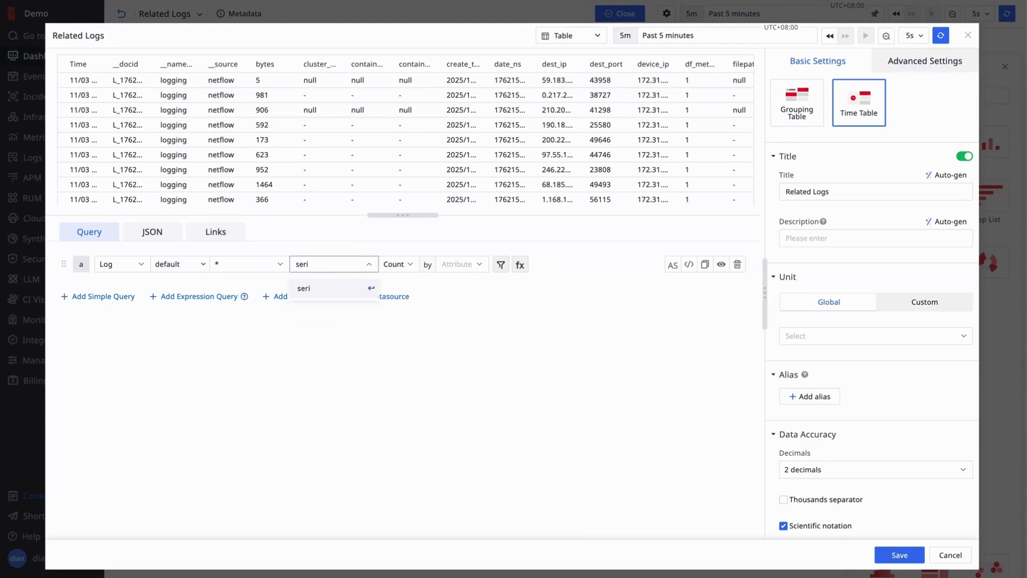
key(BackSpace)
text(vice)
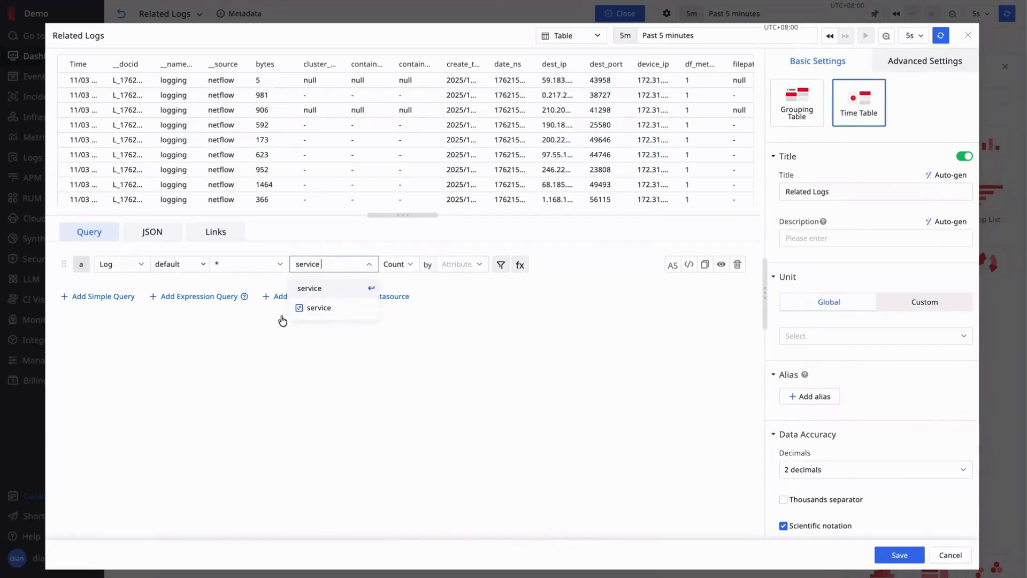
click(301, 288)
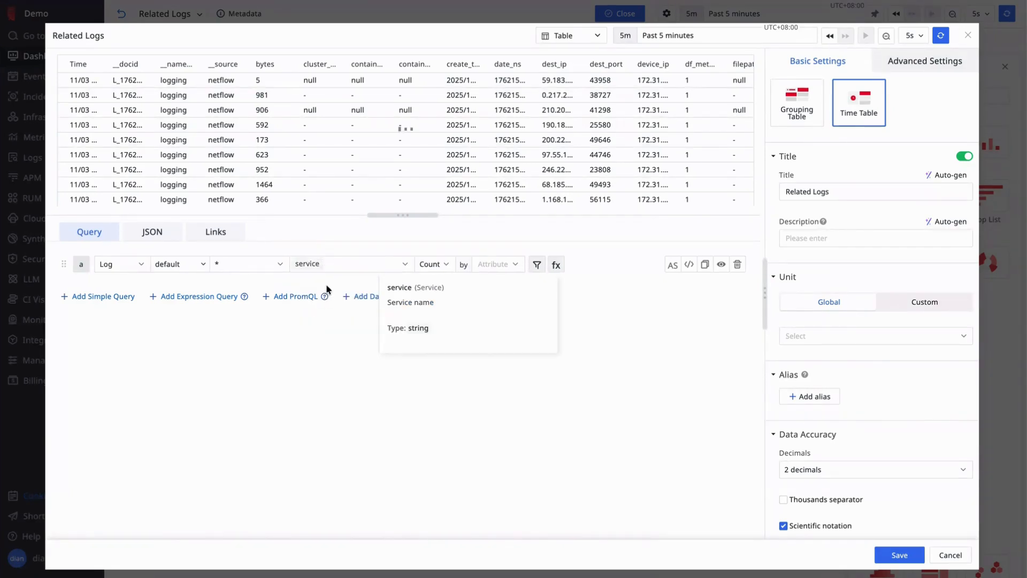
click(356, 265)
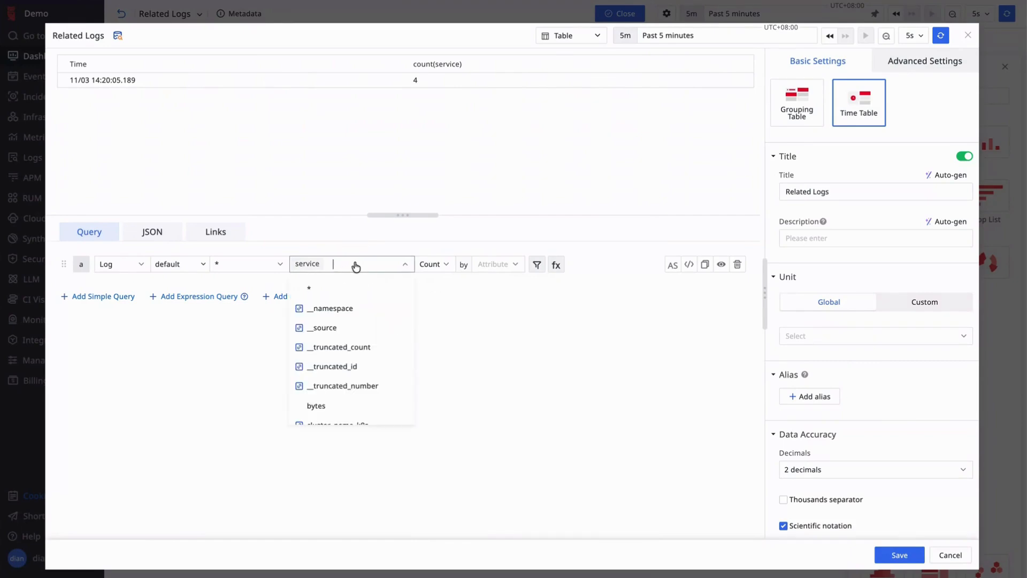
key(BackSpace)
- Add the service and message attributes to the log query
click(344, 265)
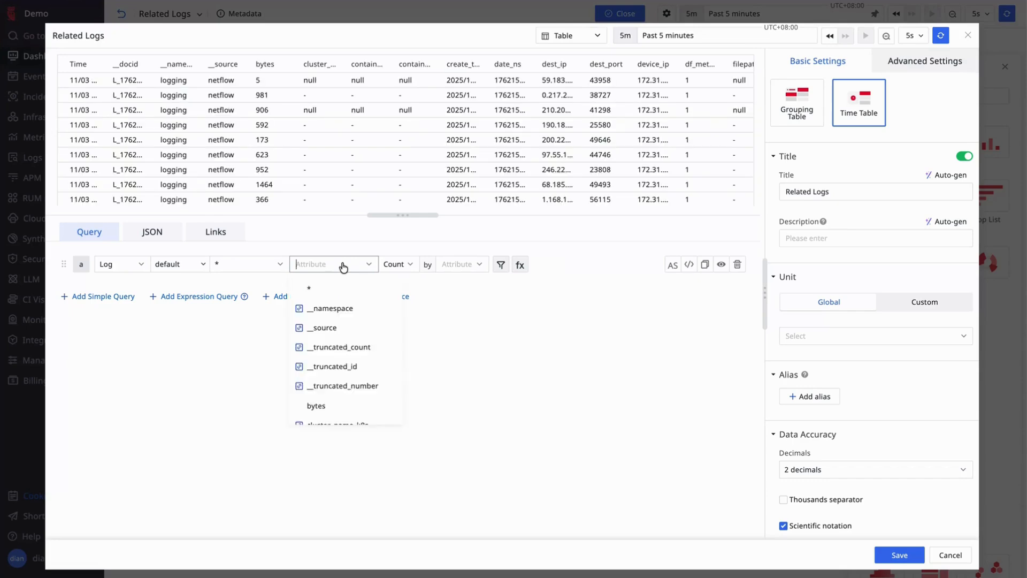
text(servi)
click(326, 309)
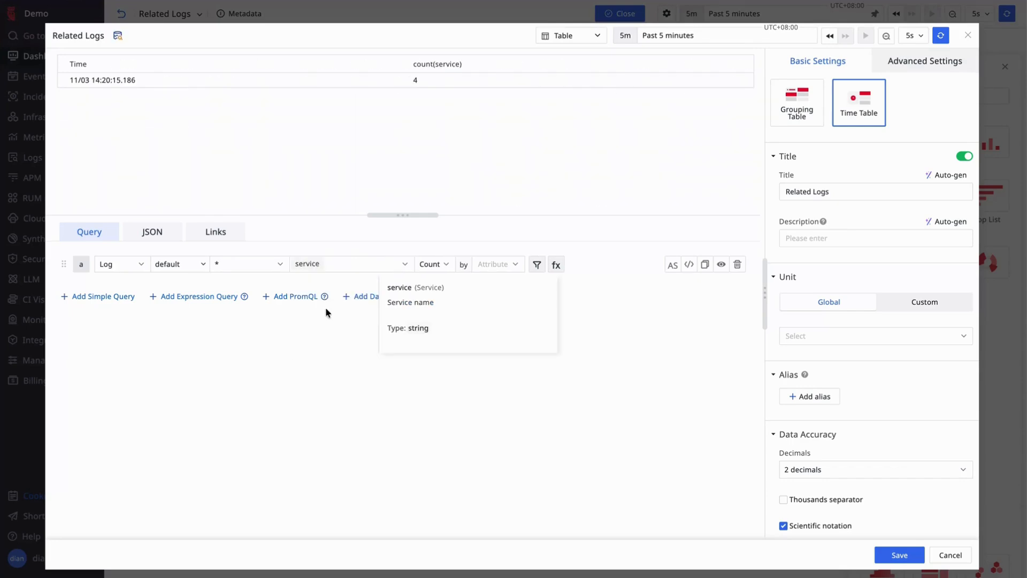
click(350, 264)
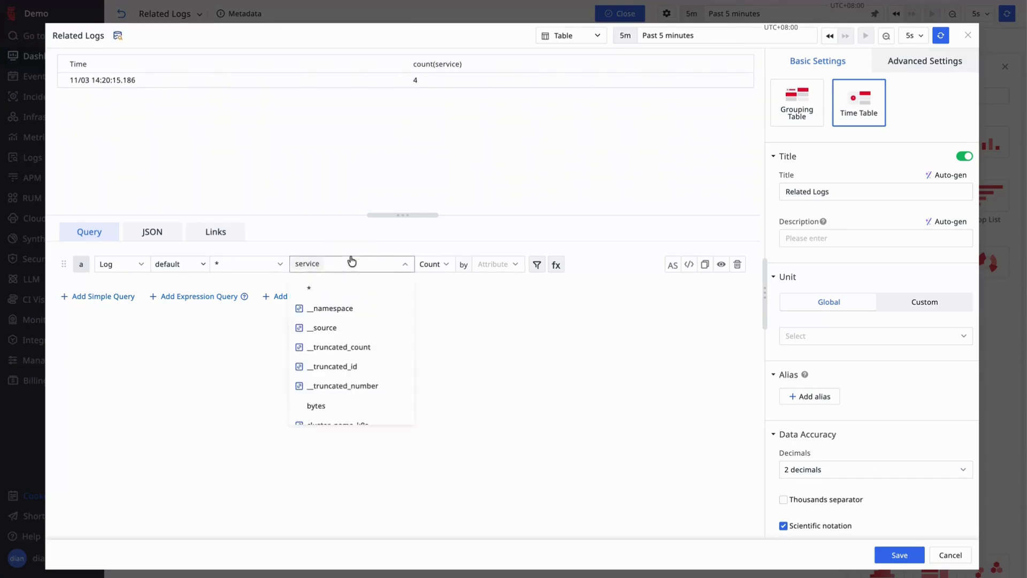
text(mess)
click(336, 328)
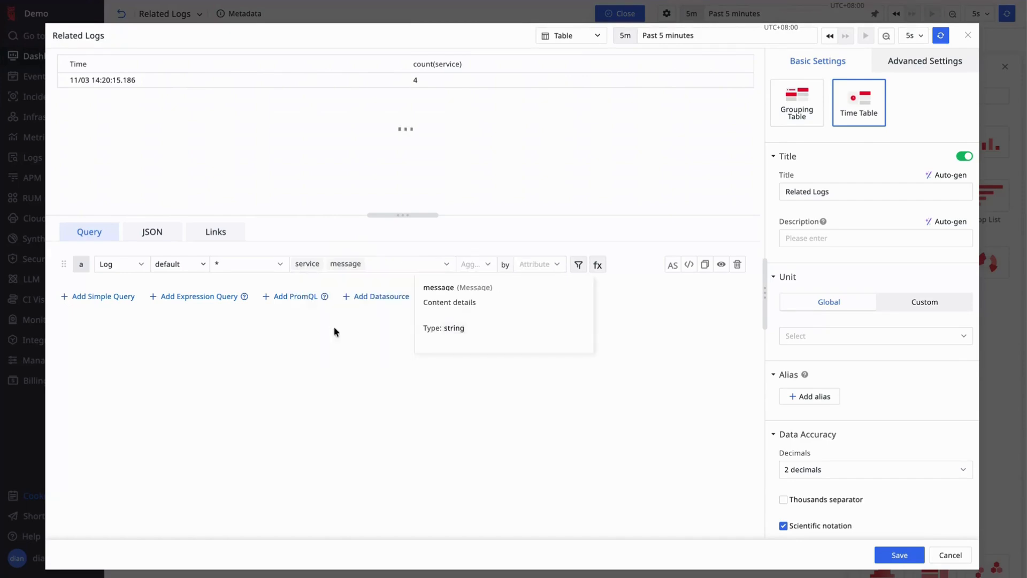
- Add the status and trace_id attributes to the log query after message
click(385, 270)
text(s)
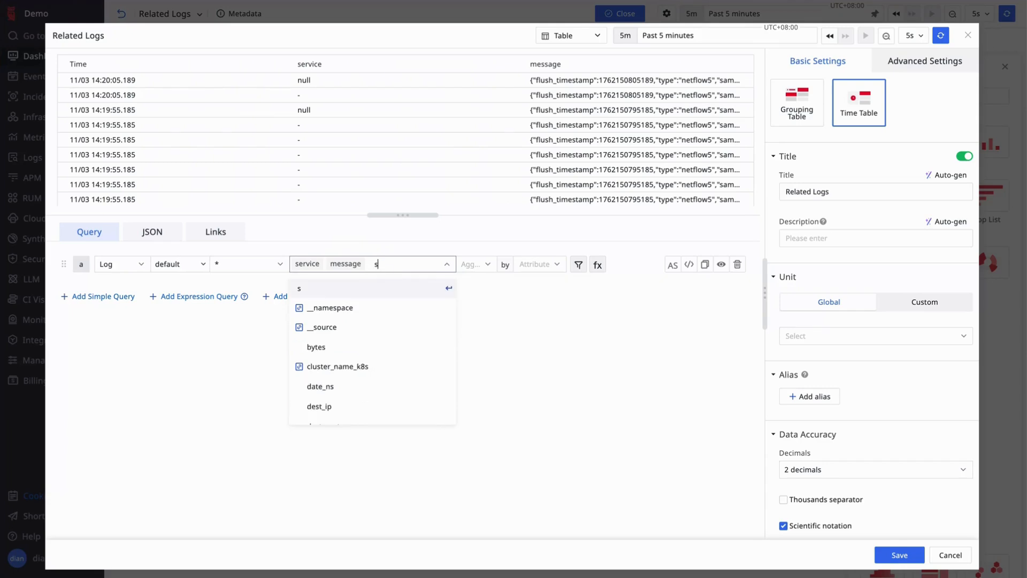
text(atu)
key(BackSpace)
key(BackSpace)
key(BackSpace)
text(tat)
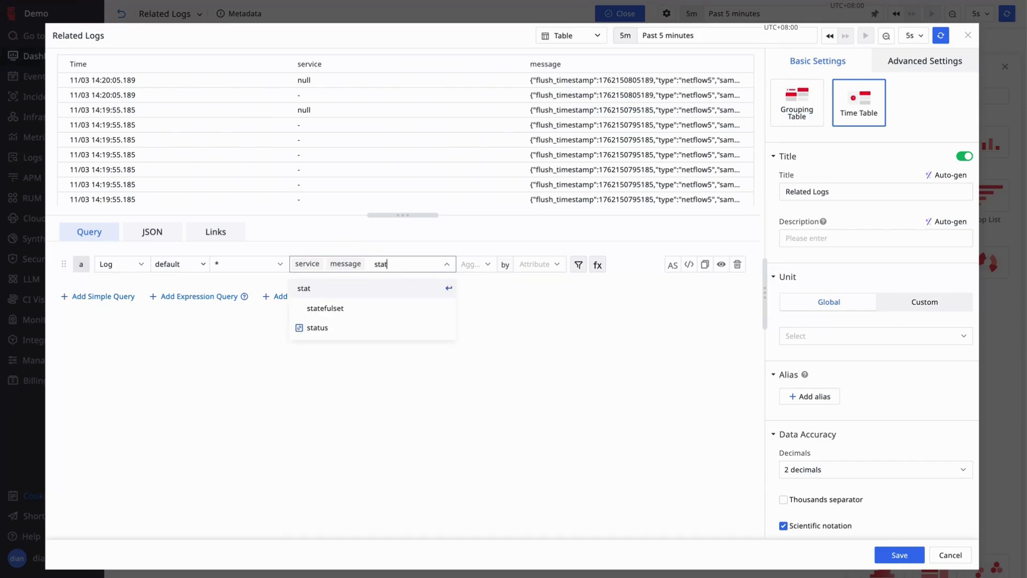
click(356, 328)
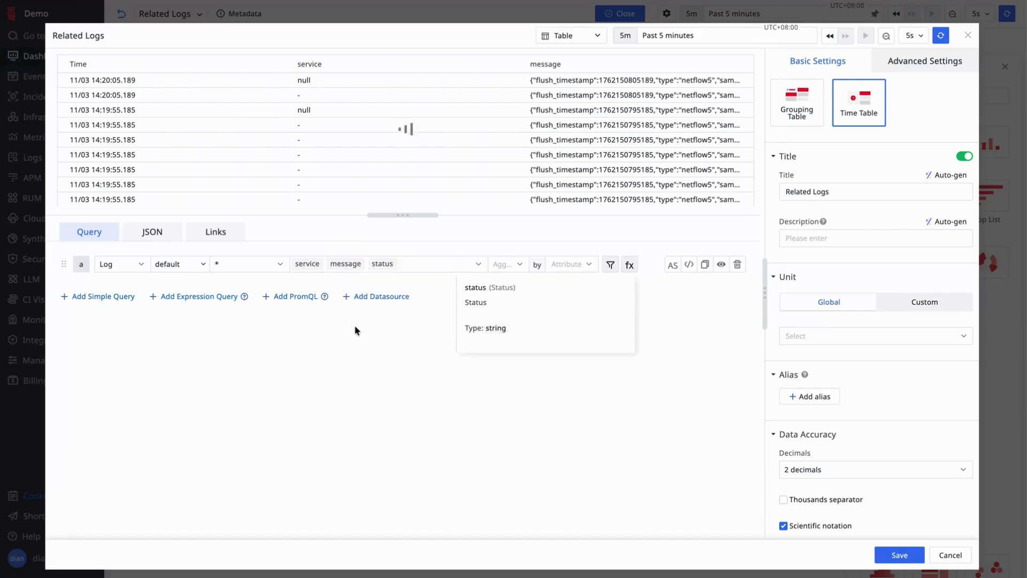
click(425, 263)
text(trace_)
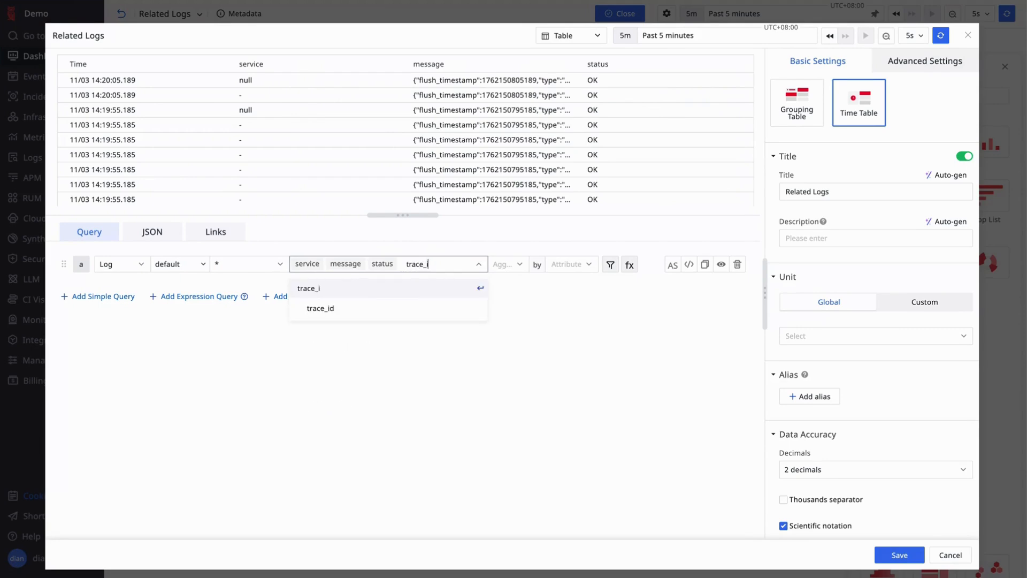
text(i)
click(394, 309)
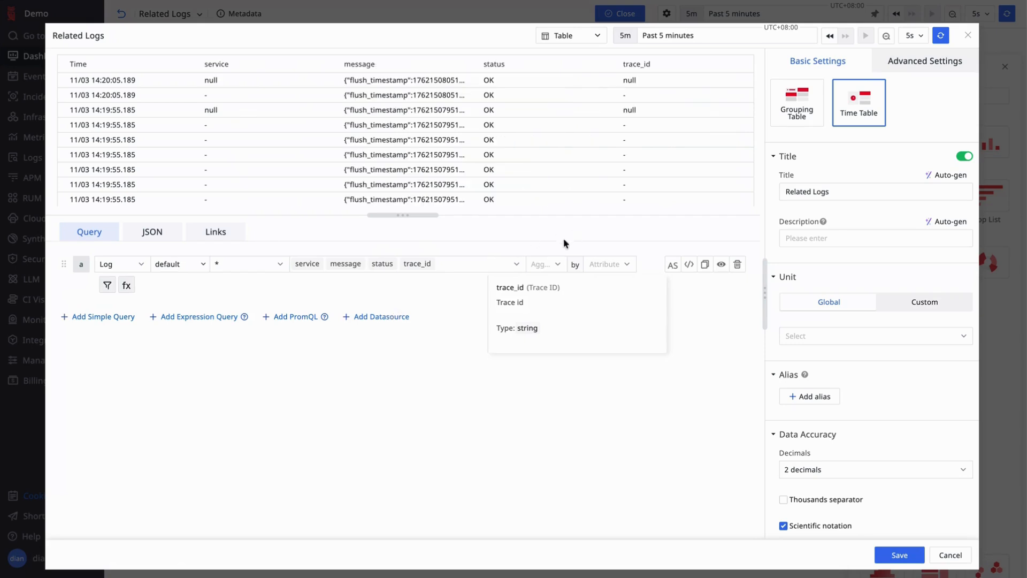
- Filter the log query so trace_id equals the view variable #{trace_id}
click(108, 285)
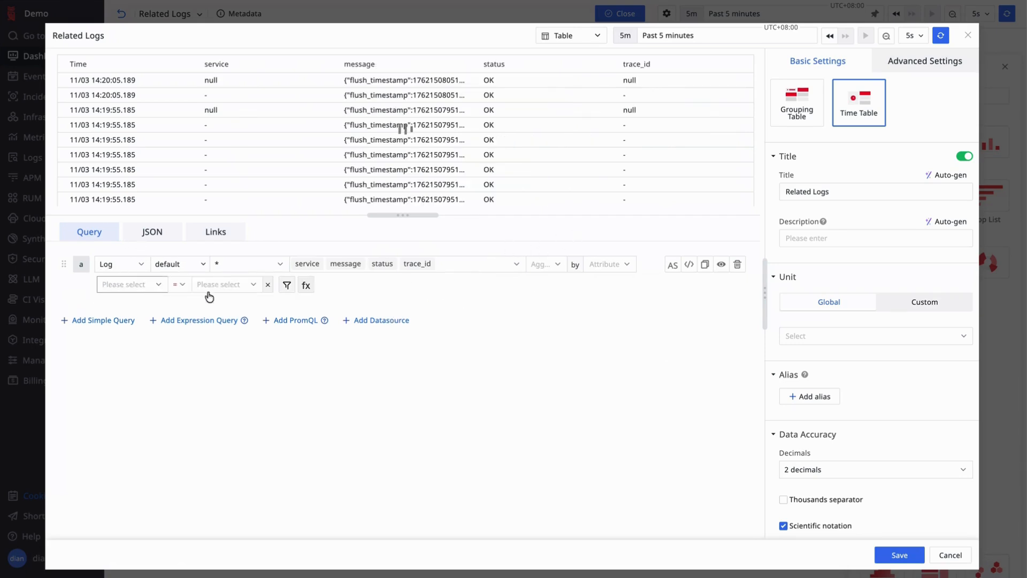
click(146, 286)
text(trace)
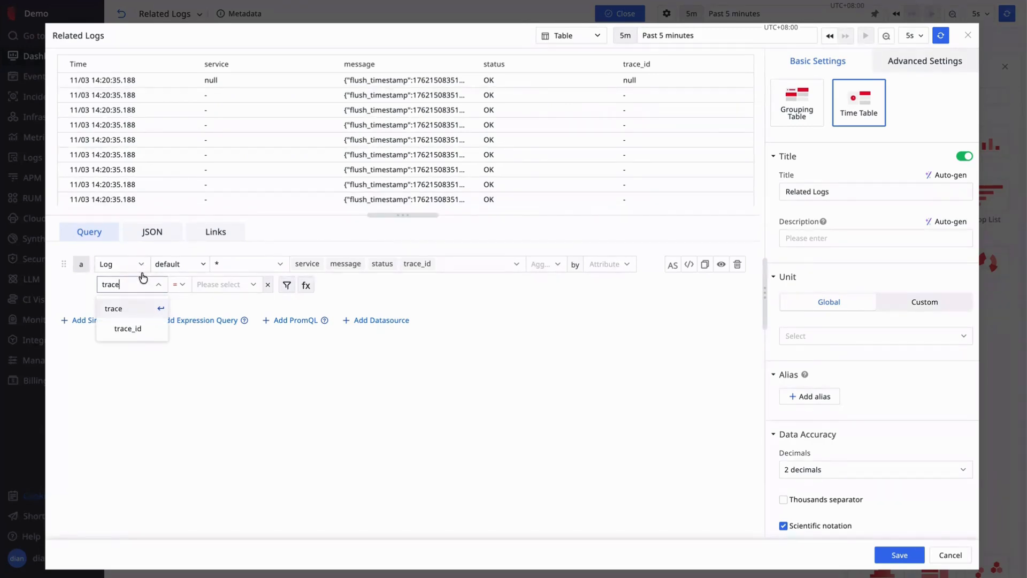
click(134, 333)
click(243, 285)
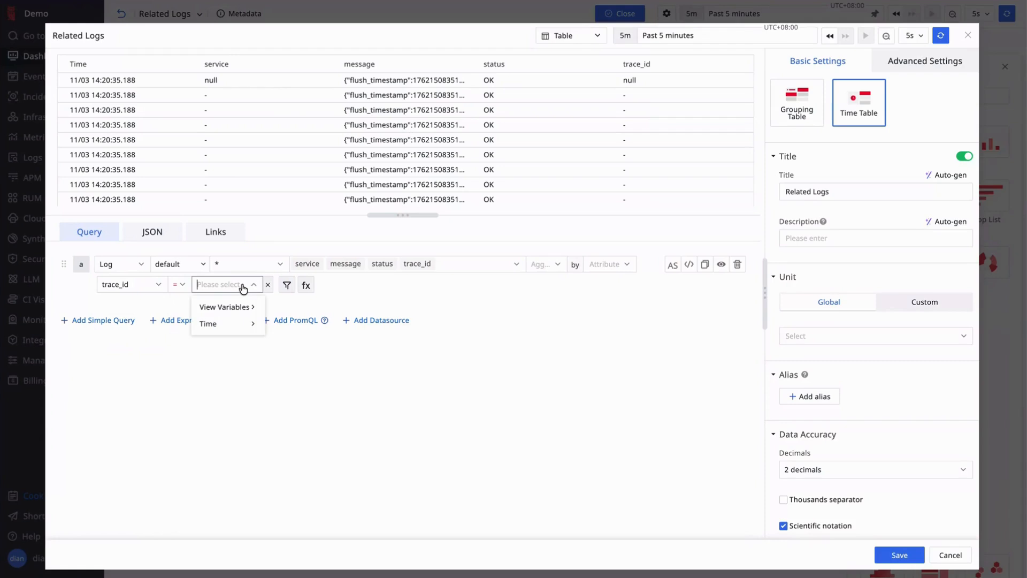
click(240, 306)
click(293, 313)
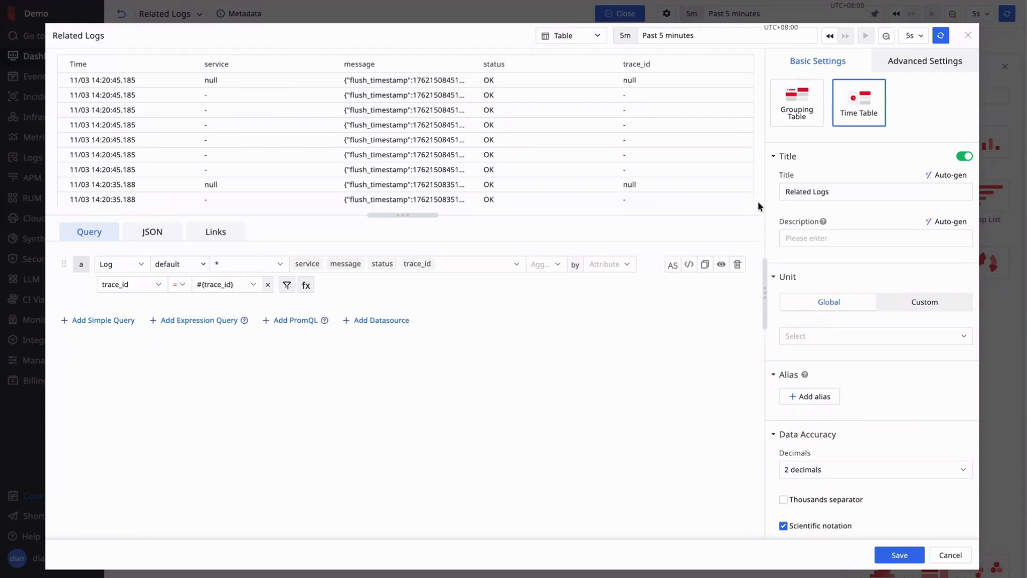
- Auto-generate the chart's description and save the chart to the Related Logs view
click(949, 223)
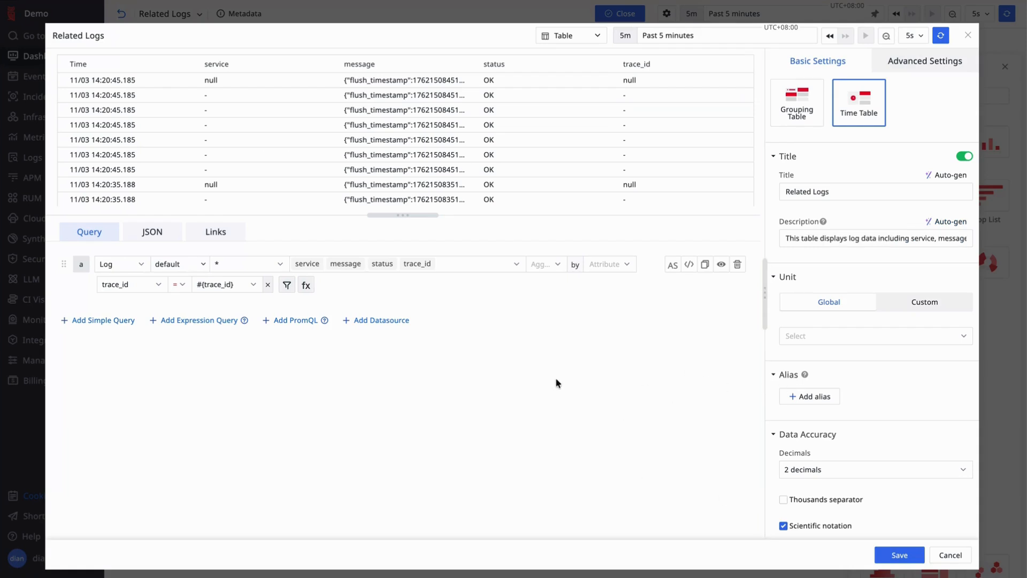
click(899, 554)
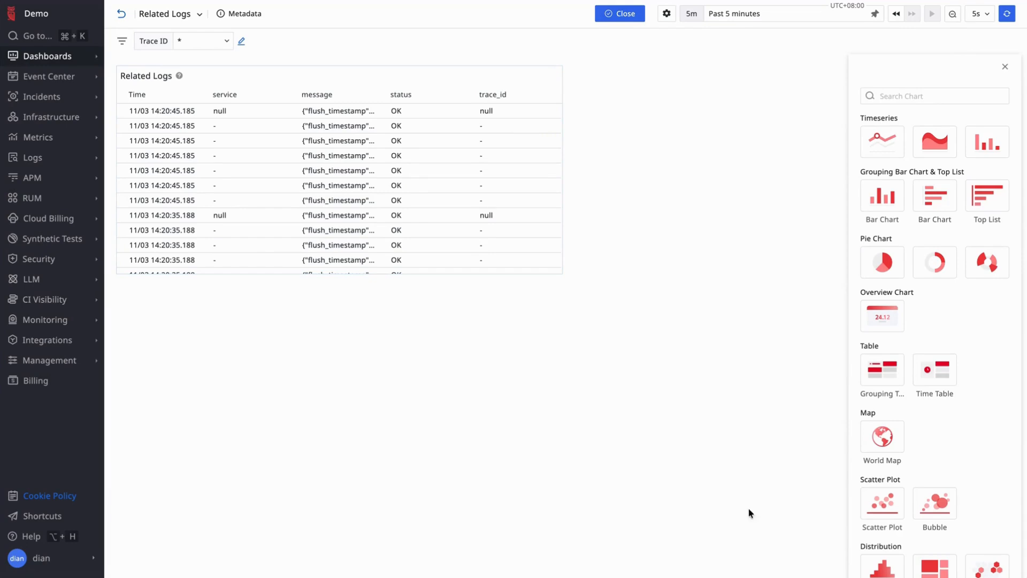
- Go to the APM traces list and set its time range to Past 1 hour
click(39, 178)
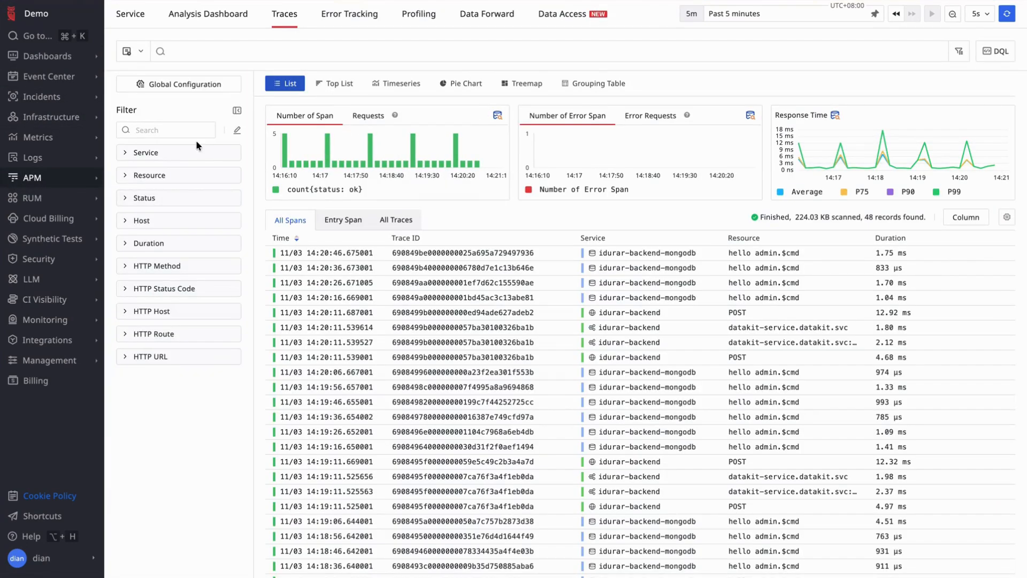
click(164, 175)
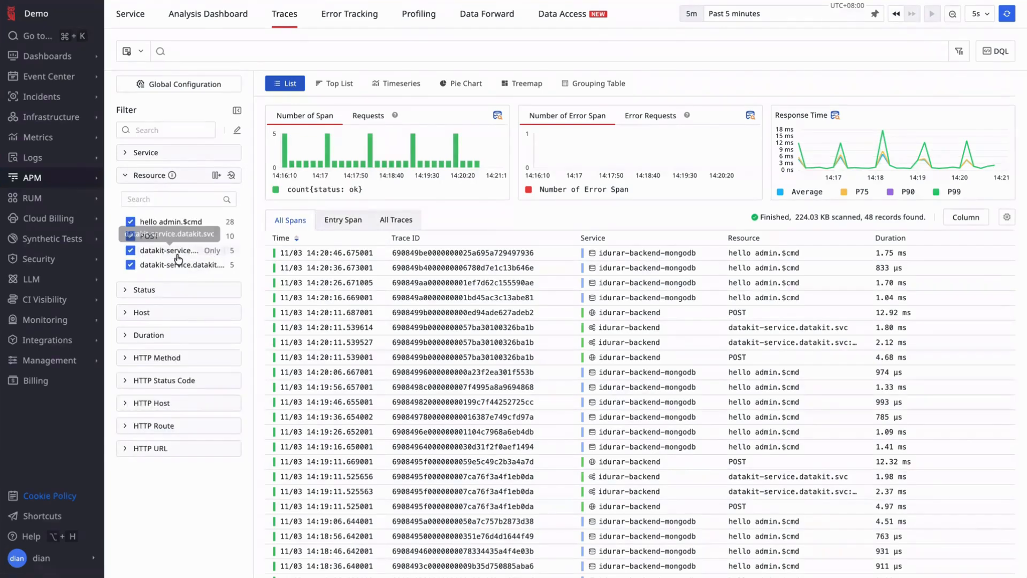
click(765, 14)
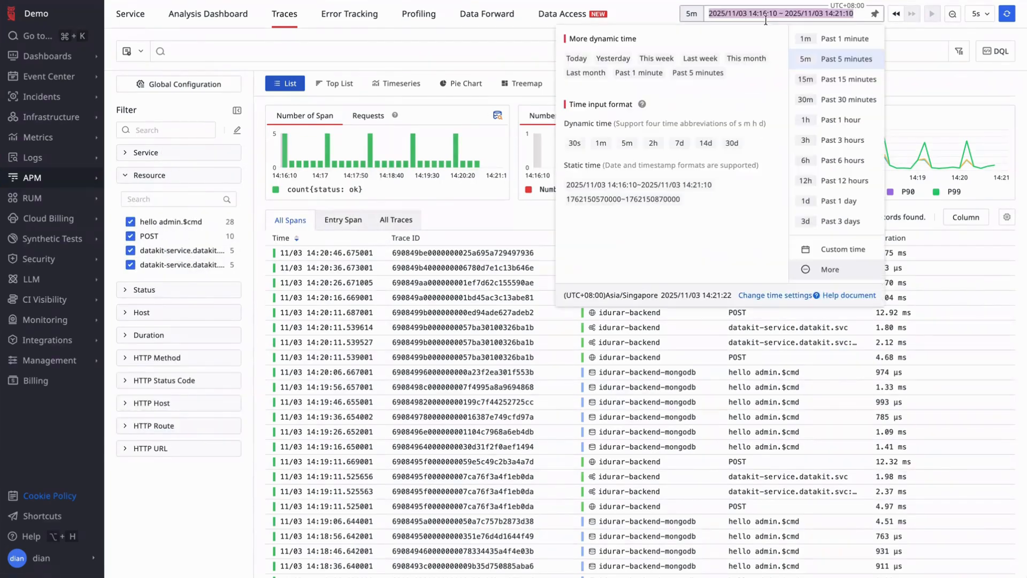
click(843, 117)
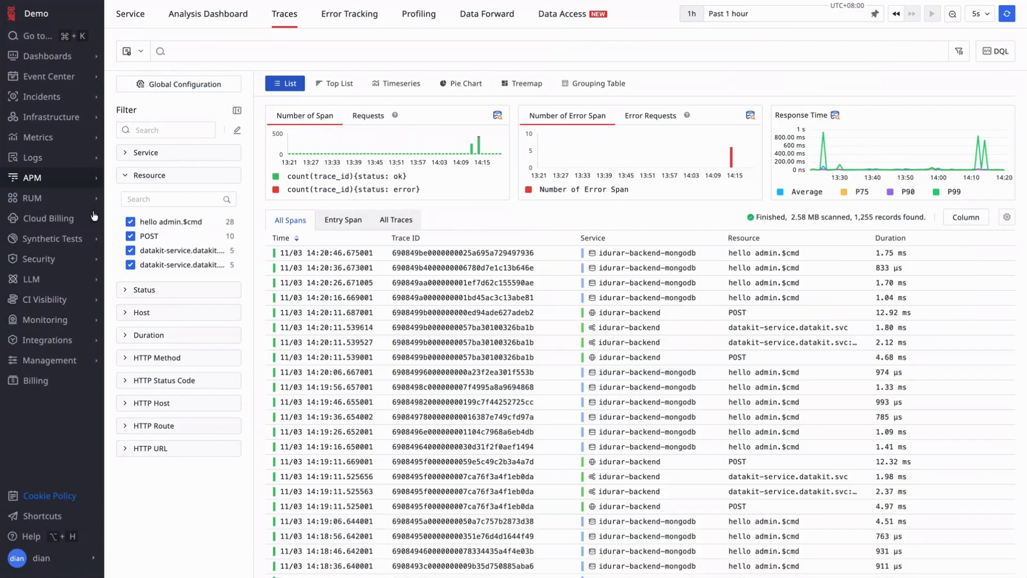
- Filter the traces list to show only spans from the idurar-backend service
click(126, 176)
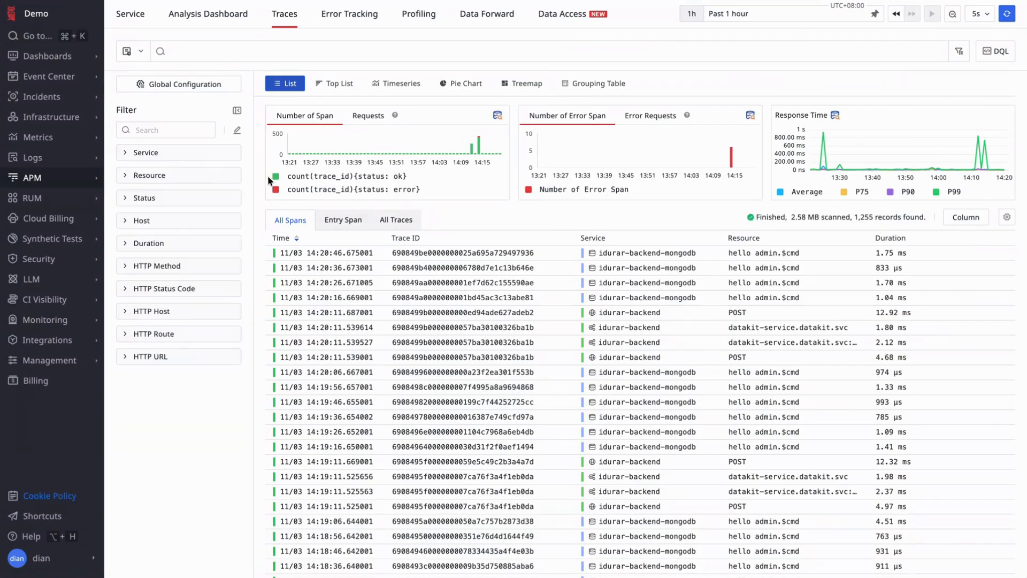
key(super+r)
click(156, 177)
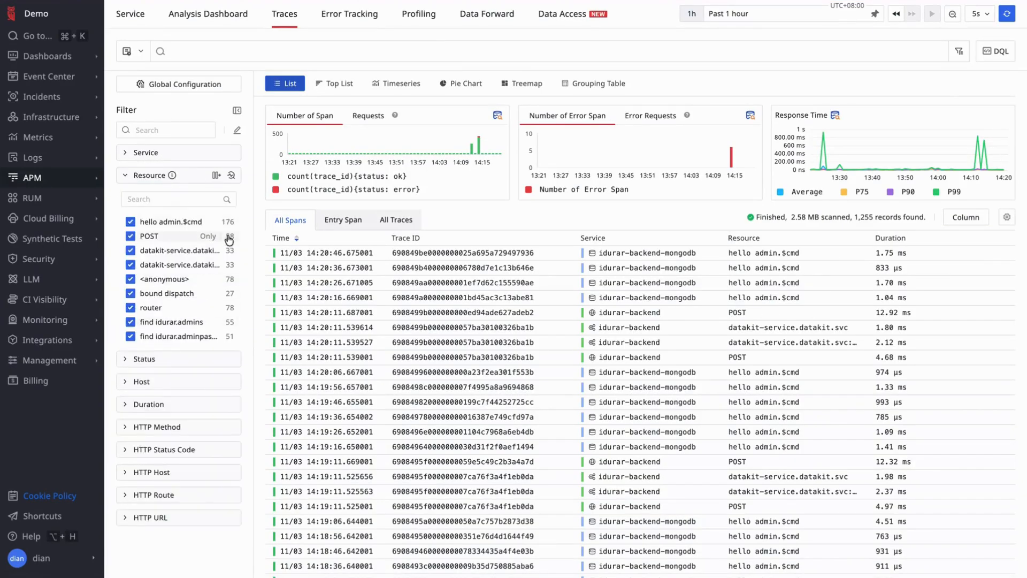
click(160, 175)
click(166, 152)
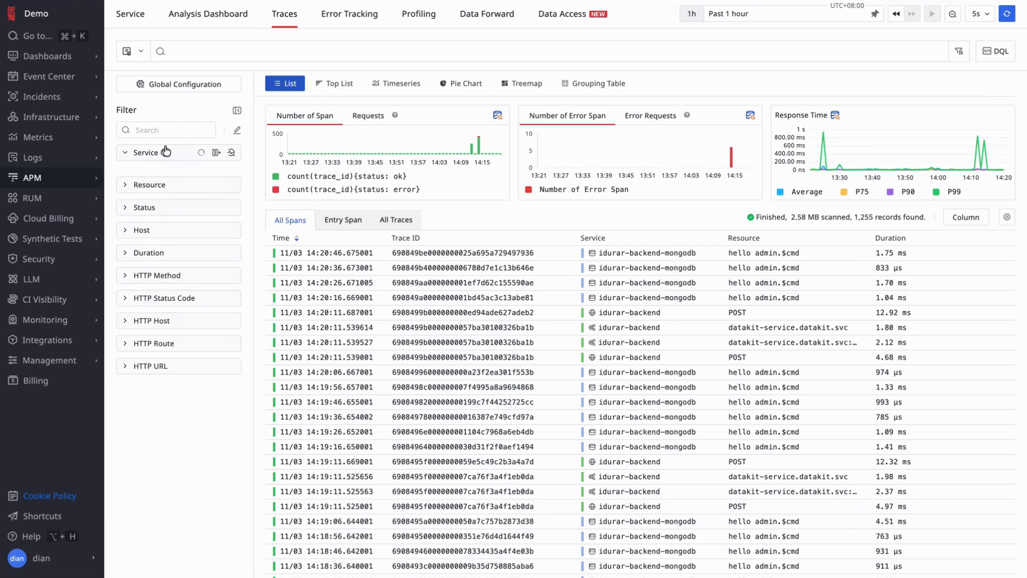
click(172, 216)
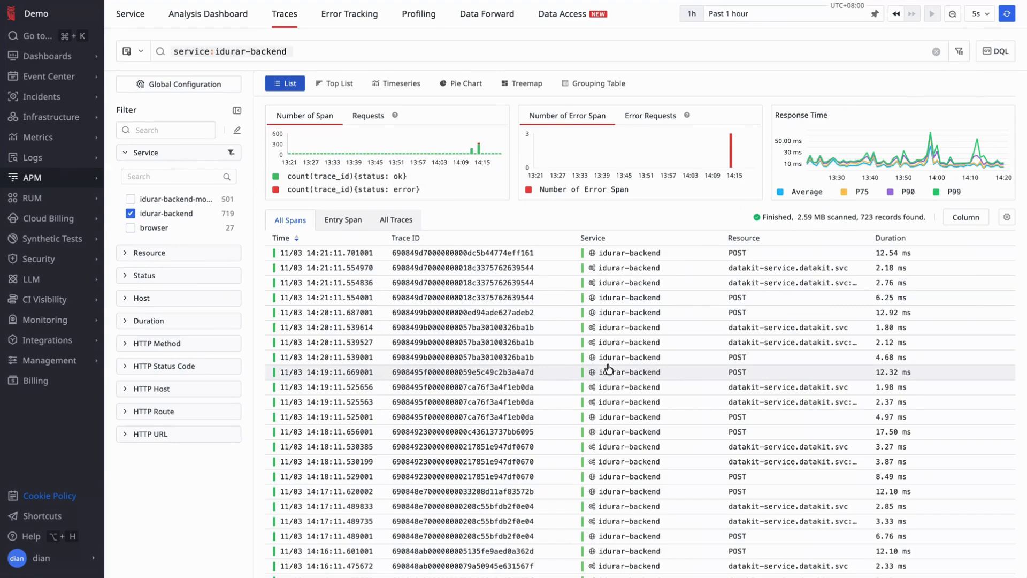
- Add status:error to the trace search alongside the service condition
click(490, 52)
text(swta)
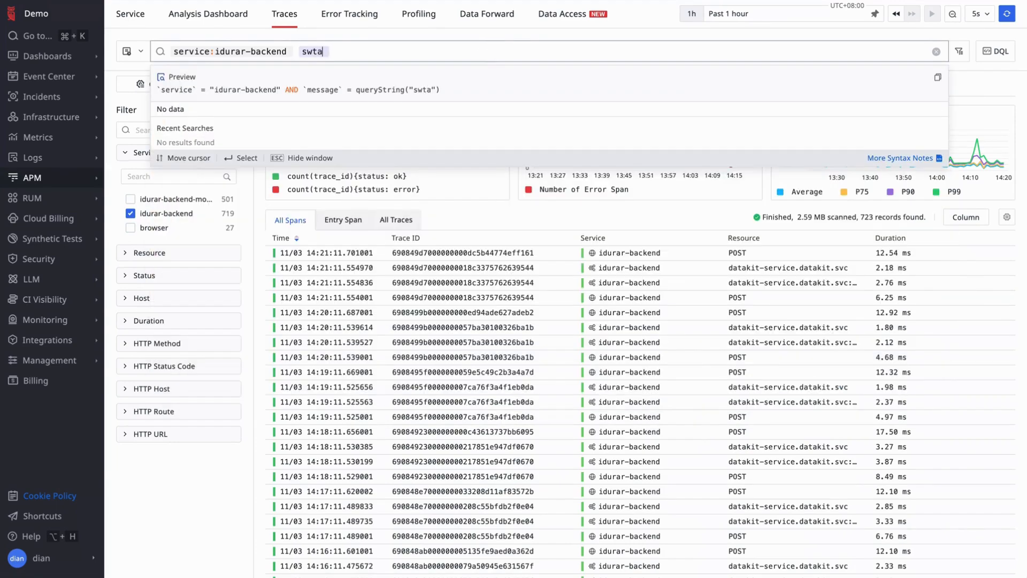
text(tu)
key(BackSpace)
key(BackSpace)
key(BackSpace)
key(BackSpace)
key(BackSpace)
text(tatus)
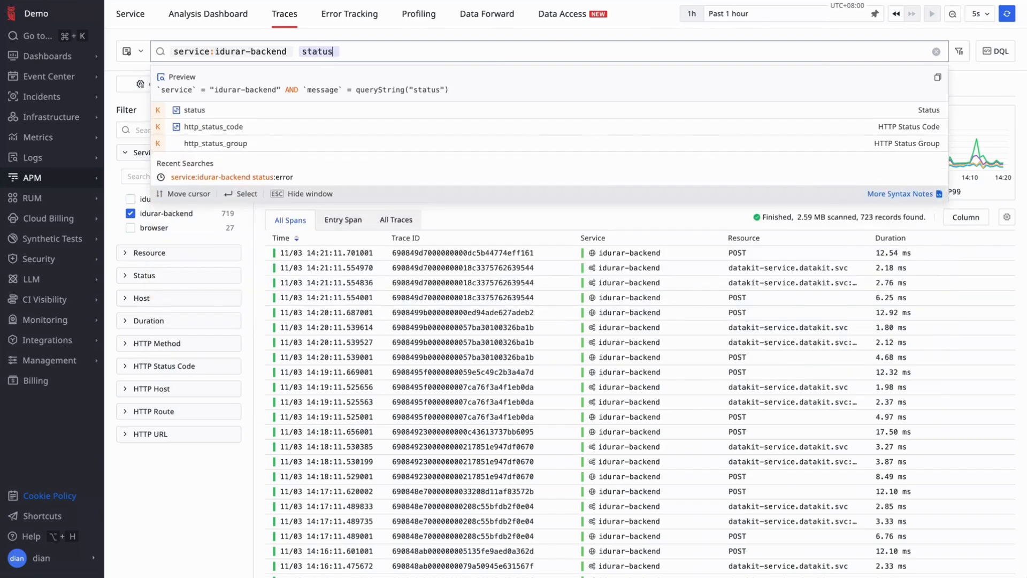
text(:error)
key(Return)
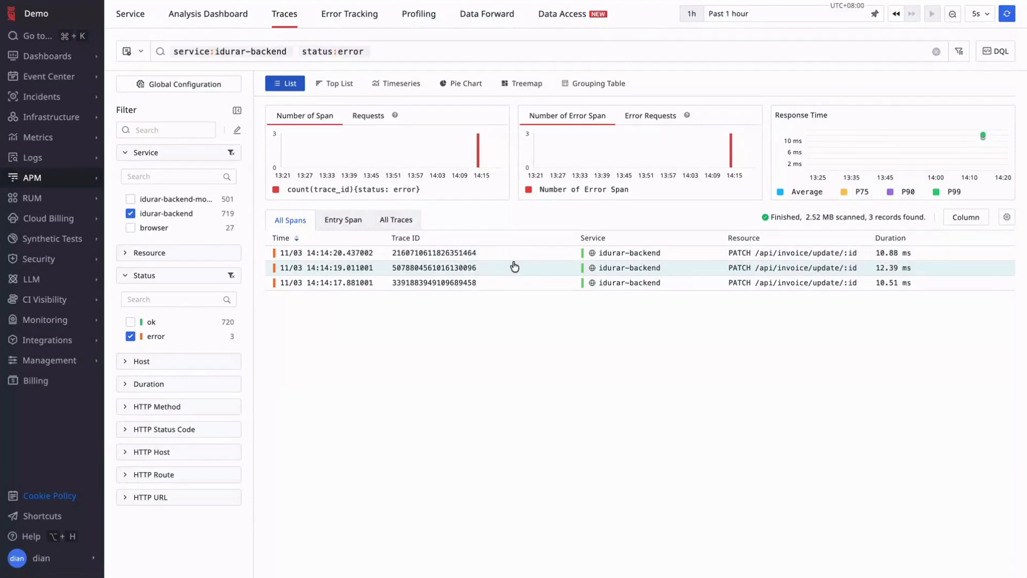
- Open the middle PATCH /api/invoice/update/:id error span, enlarge its details area and bind the Related Logs view to service:idurar-backend
click(514, 266)
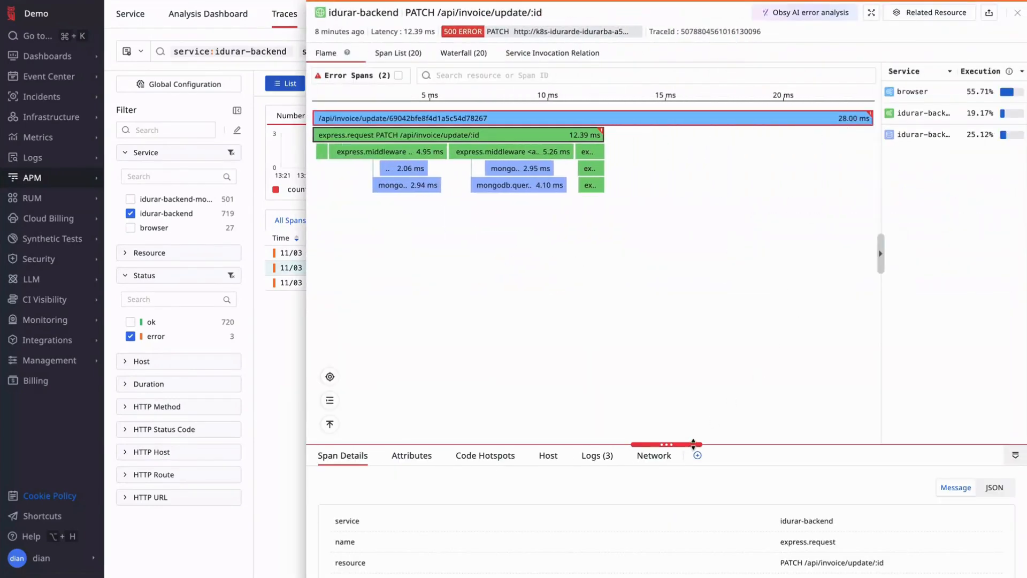
drag(693, 443, 706, 300)
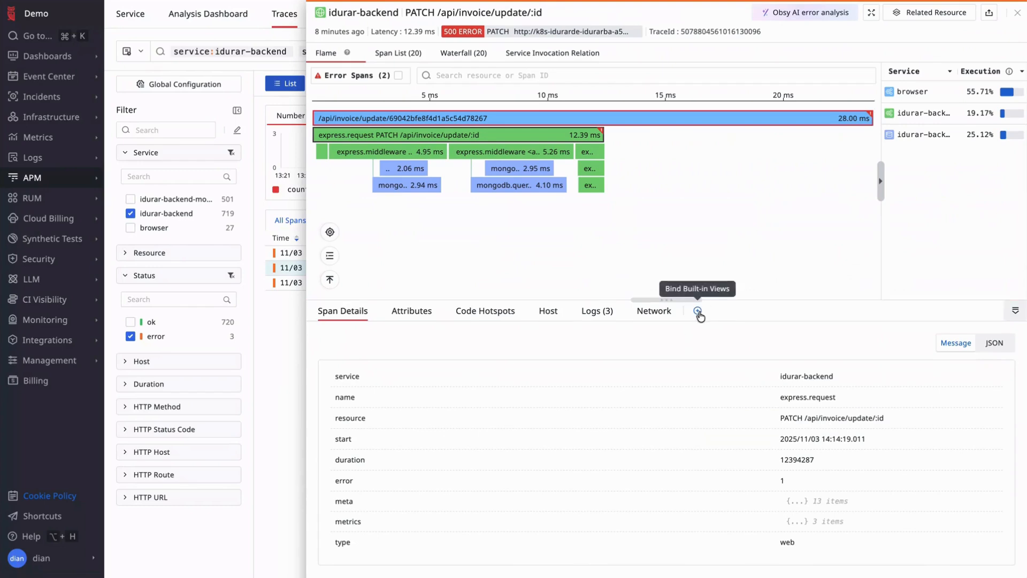
click(698, 312)
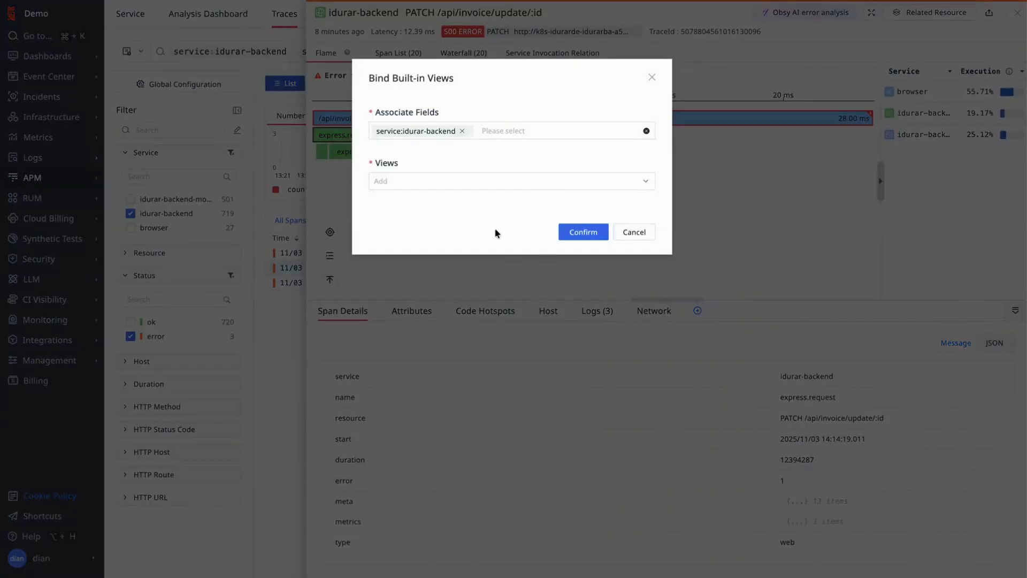
click(495, 181)
click(428, 206)
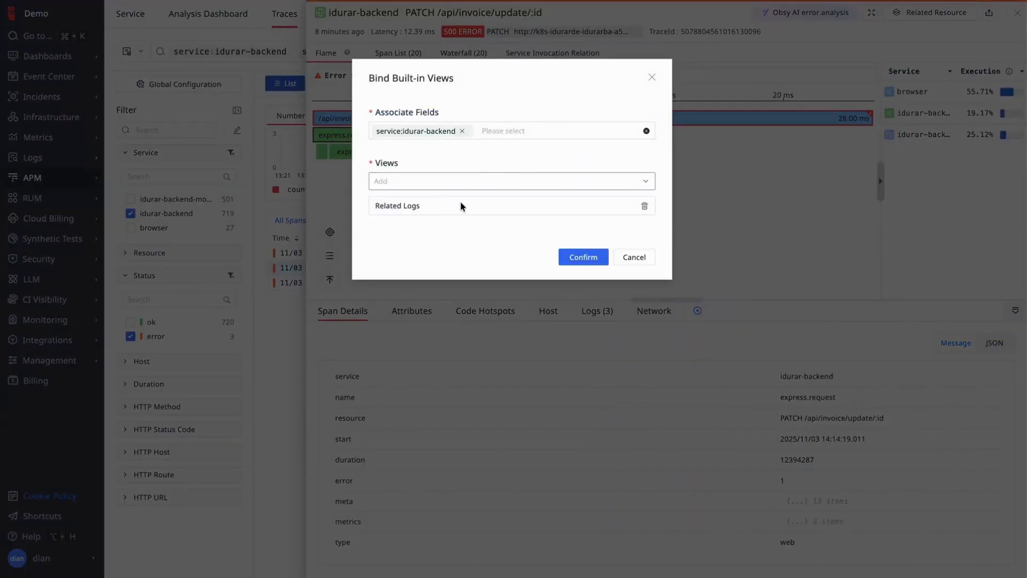
click(583, 256)
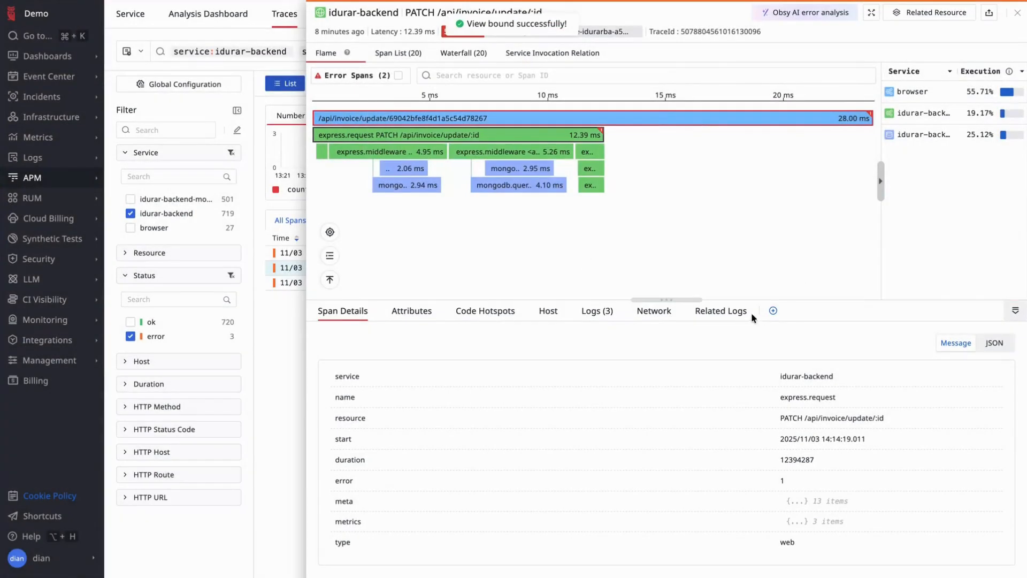
- Examine the trace's log entries in the newly bound Related Logs view
click(743, 313)
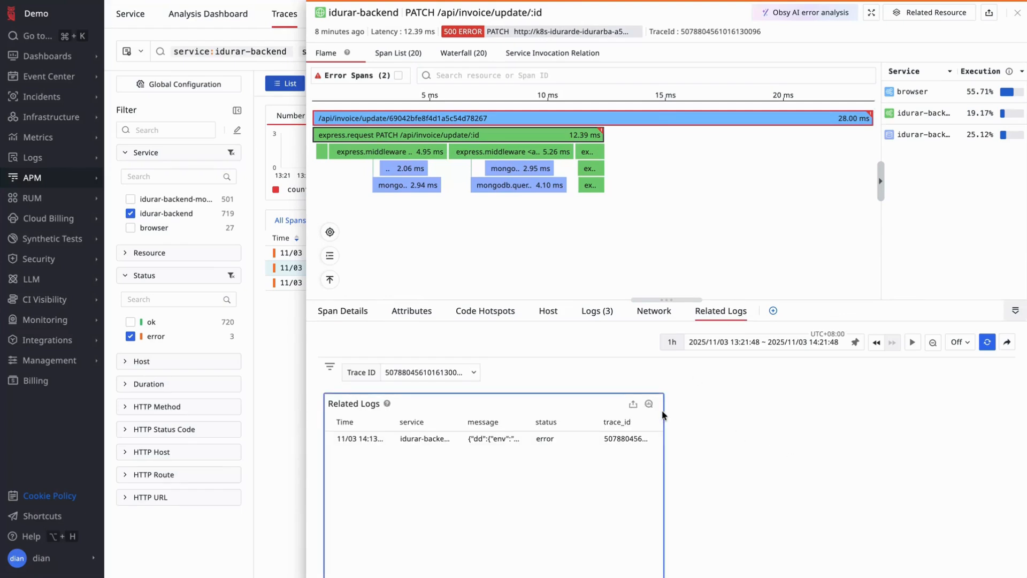
scroll(665, 409, down, 1)
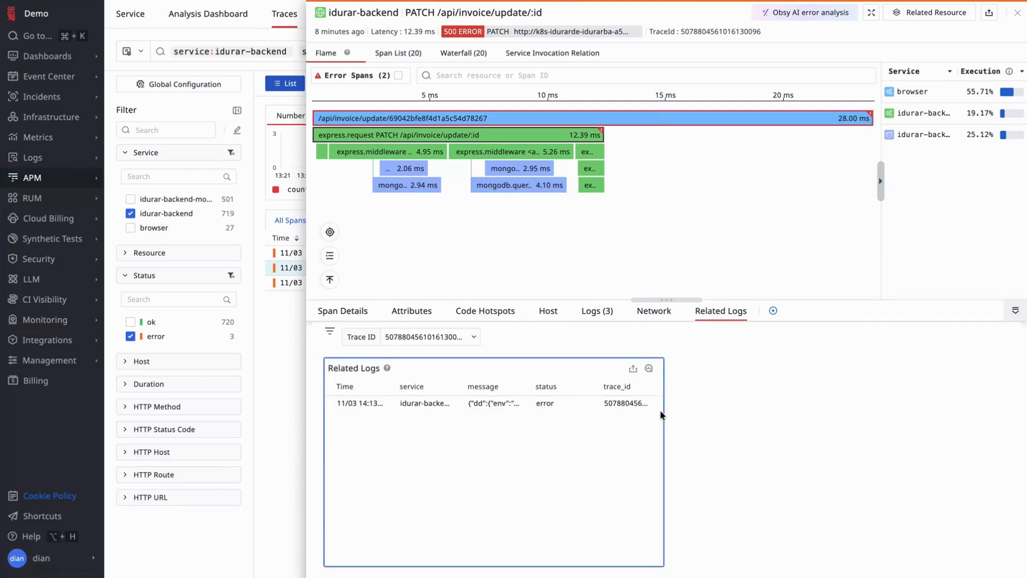
click(751, 414)
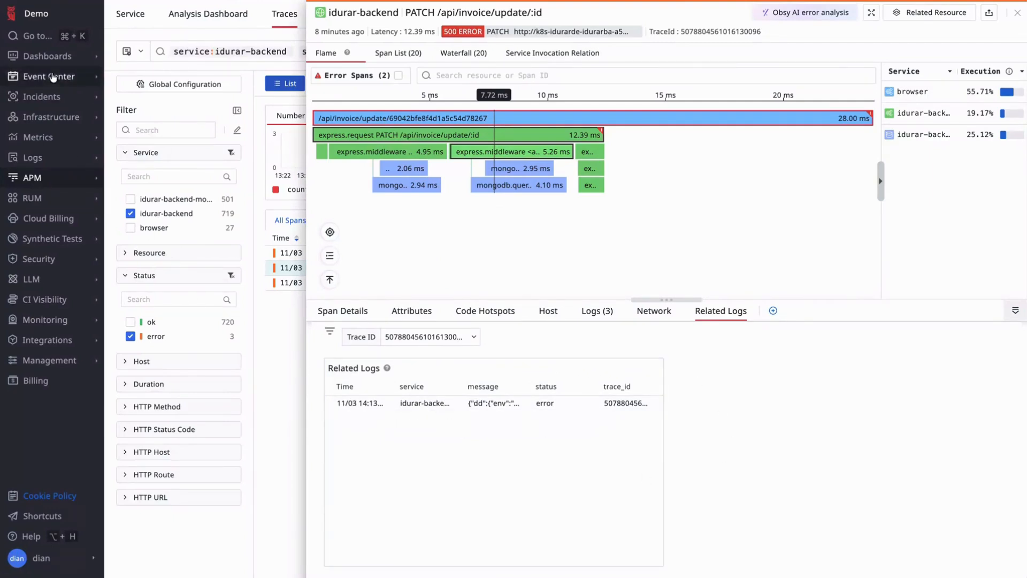
- Open the Related Logs view from the user-created built-in views in Dashboards
click(47, 55)
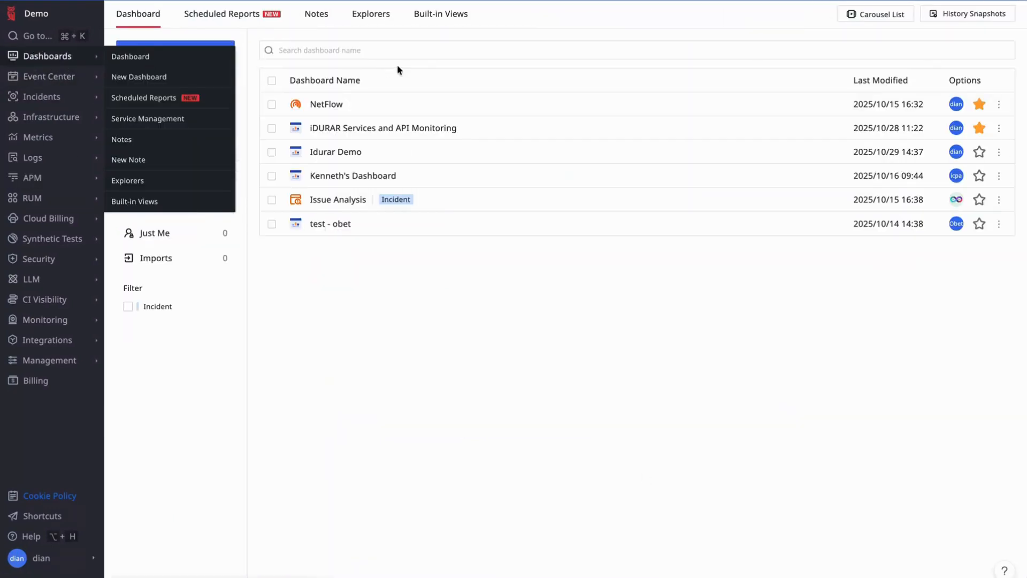
click(444, 24)
click(208, 49)
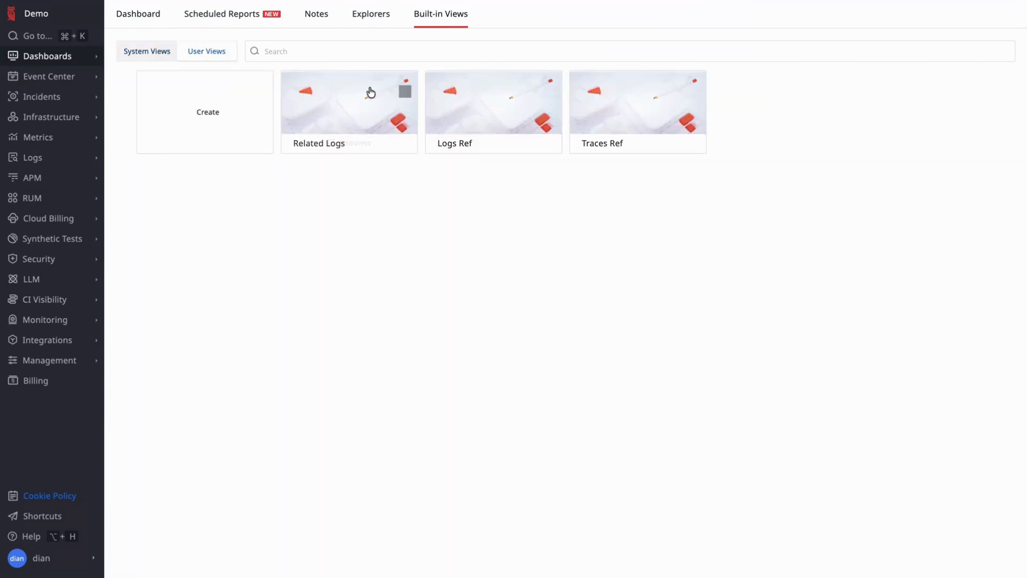
click(384, 94)
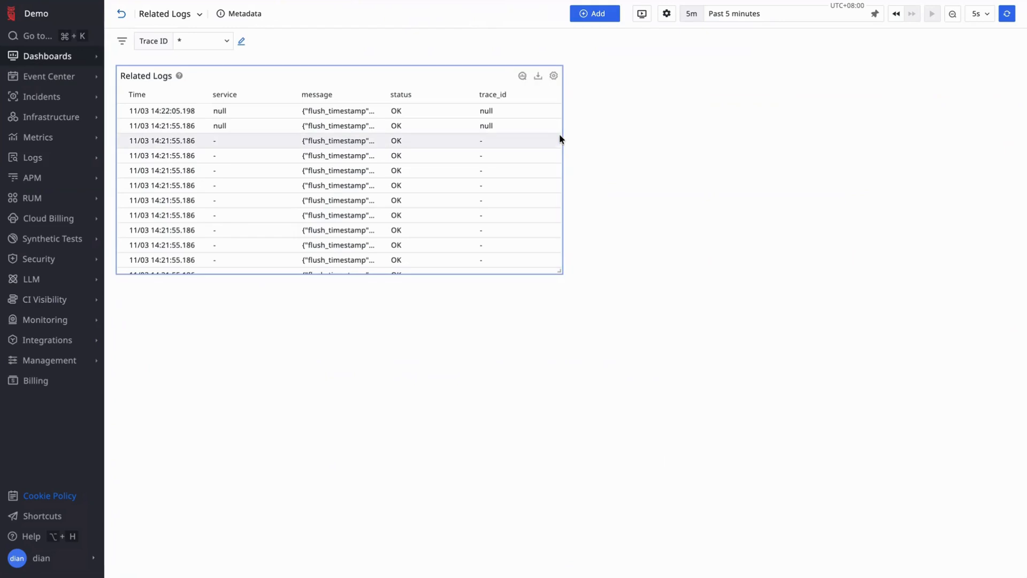
- Widen the Related Logs chart to nearly the full page width, narrow its service column and widen its message column
click(566, 272)
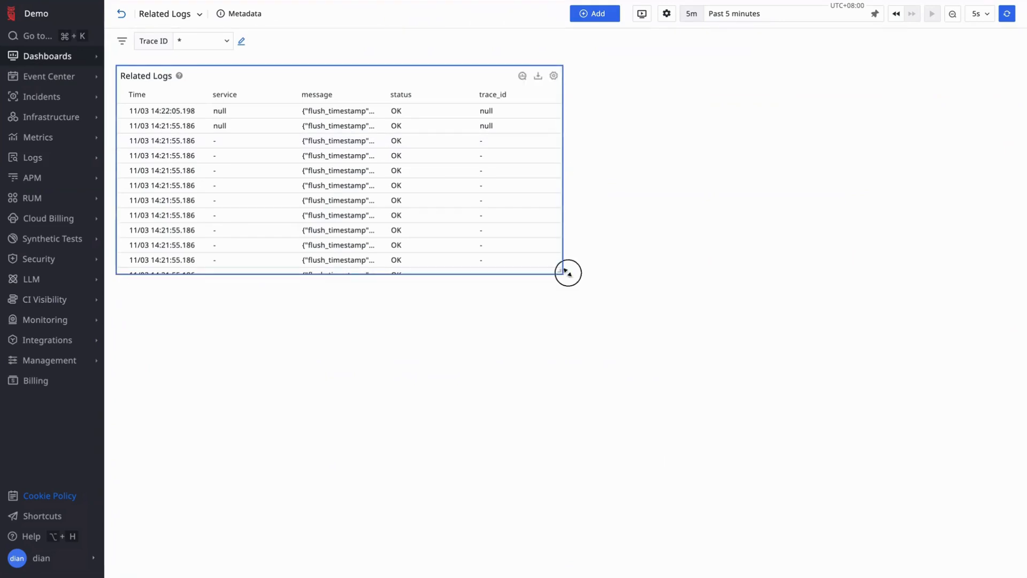
drag(566, 271, 970, 280)
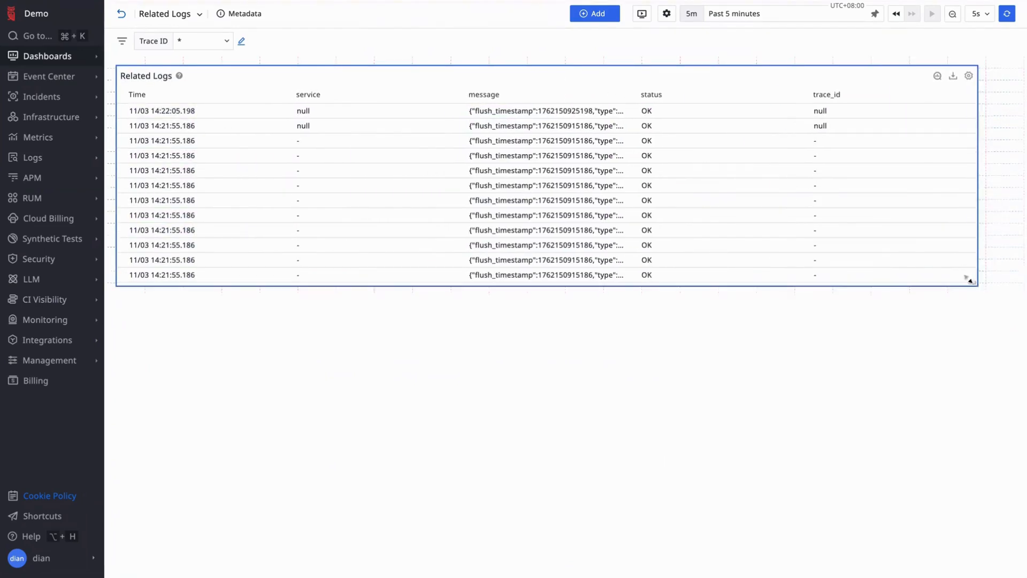
drag(463, 92, 340, 90)
drag(554, 97, 858, 142)
click(555, 337)
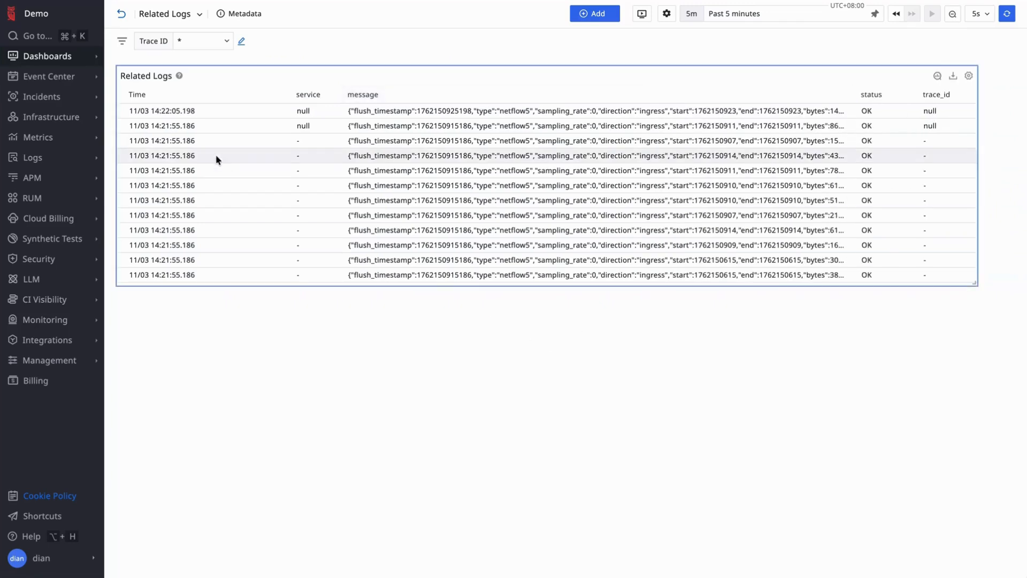
- Return to the APM traces list, filter it by status:error and set the time range to Past 30 minutes
mouse_move(33, 178)
click(128, 259)
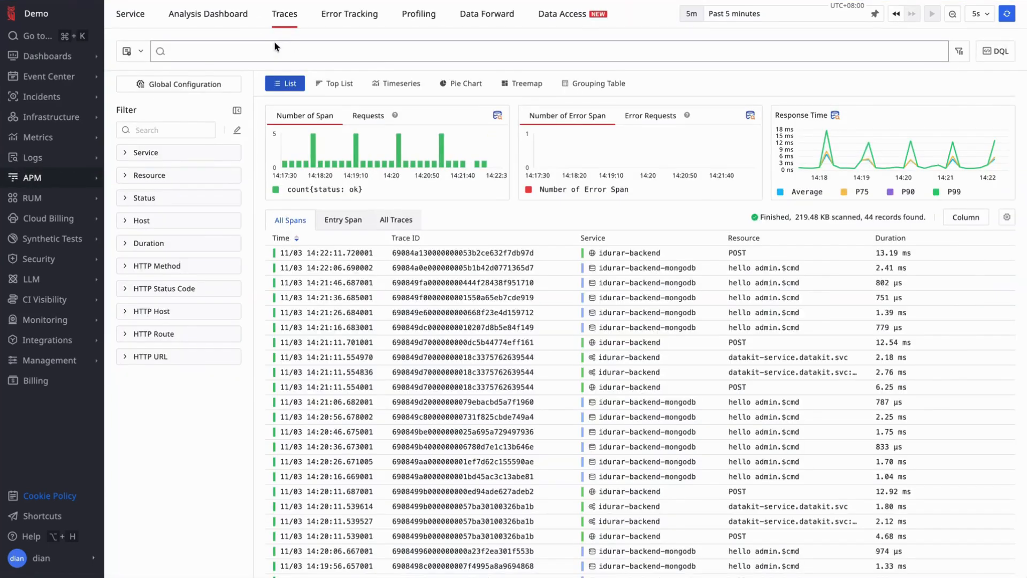
click(272, 48)
text(status:errr)
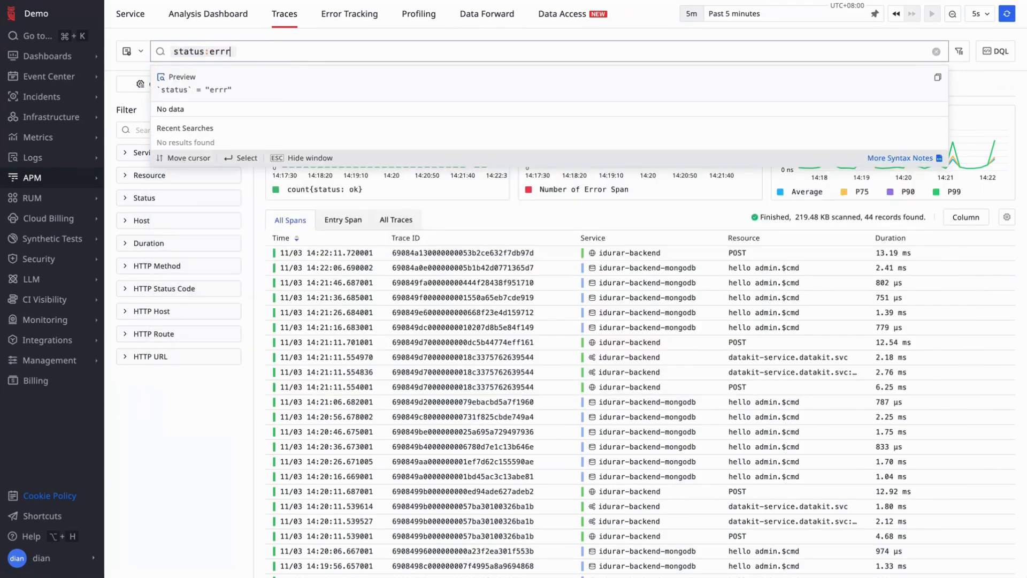
key(BackSpace)
text(or)
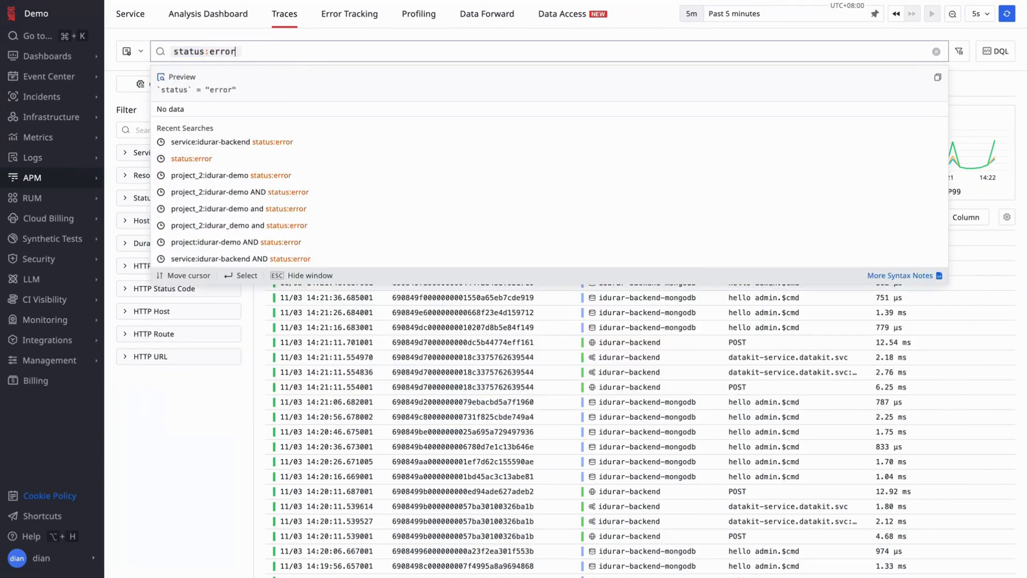
key(Return)
click(754, 18)
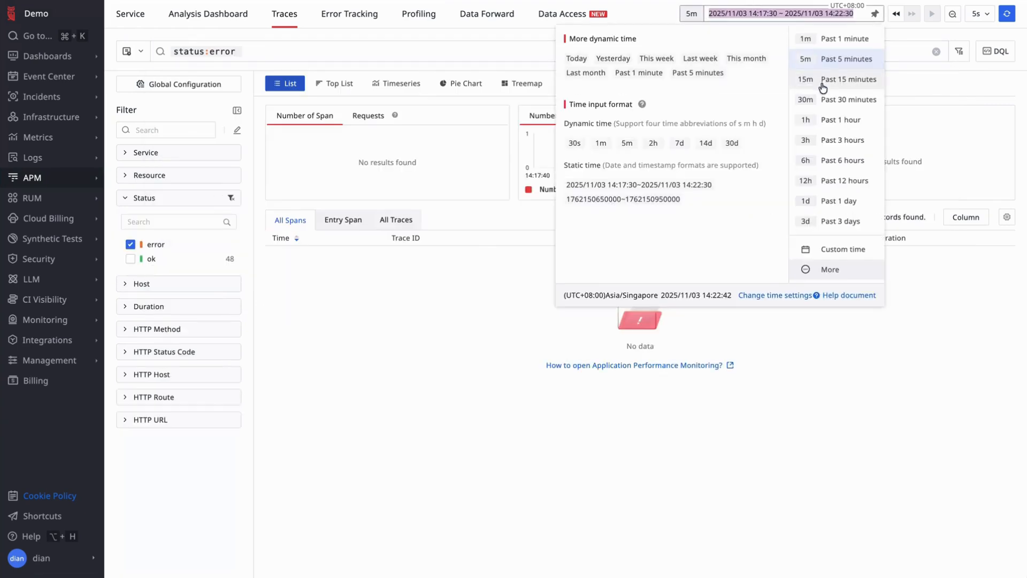
click(833, 98)
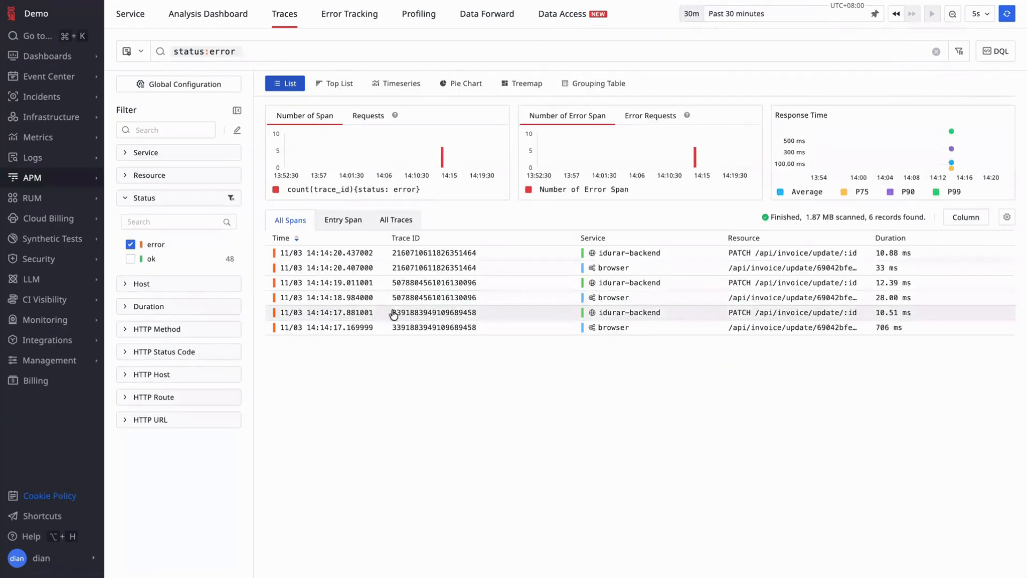
- Open the latest idurar-backend error span, enlarge its details area and examine the full log message in Related Logs
click(456, 254)
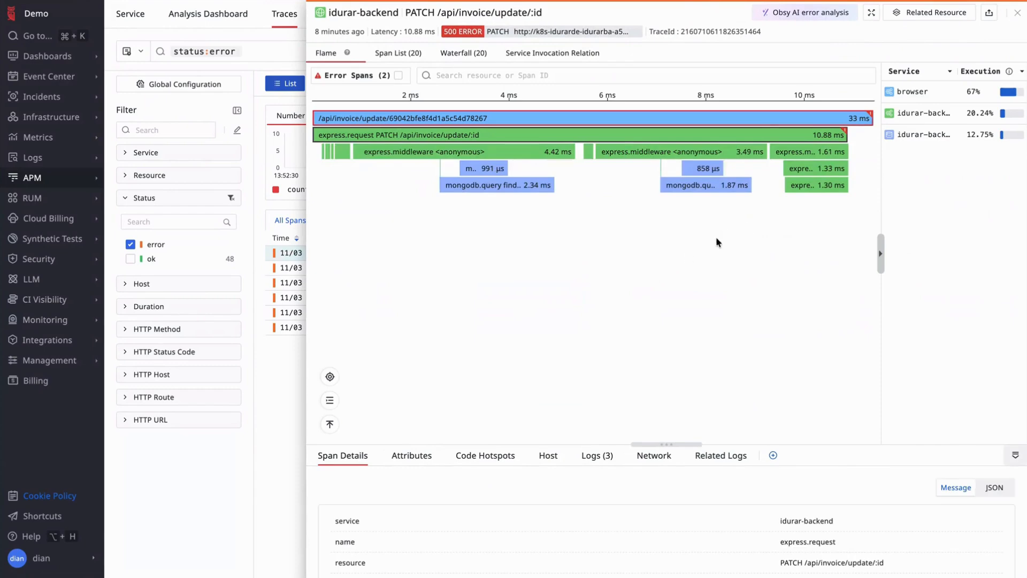
drag(676, 444, 679, 294)
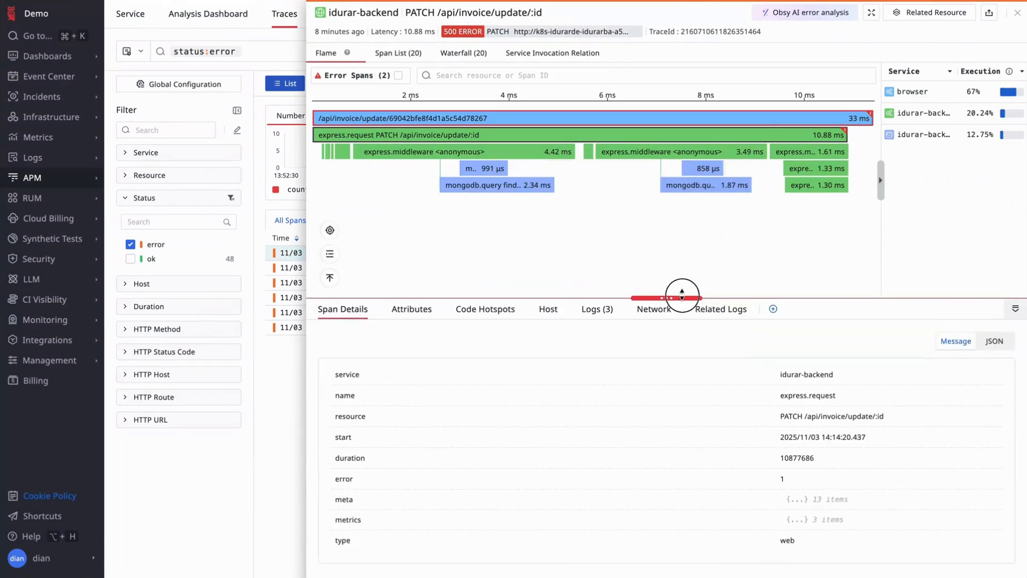
click(721, 308)
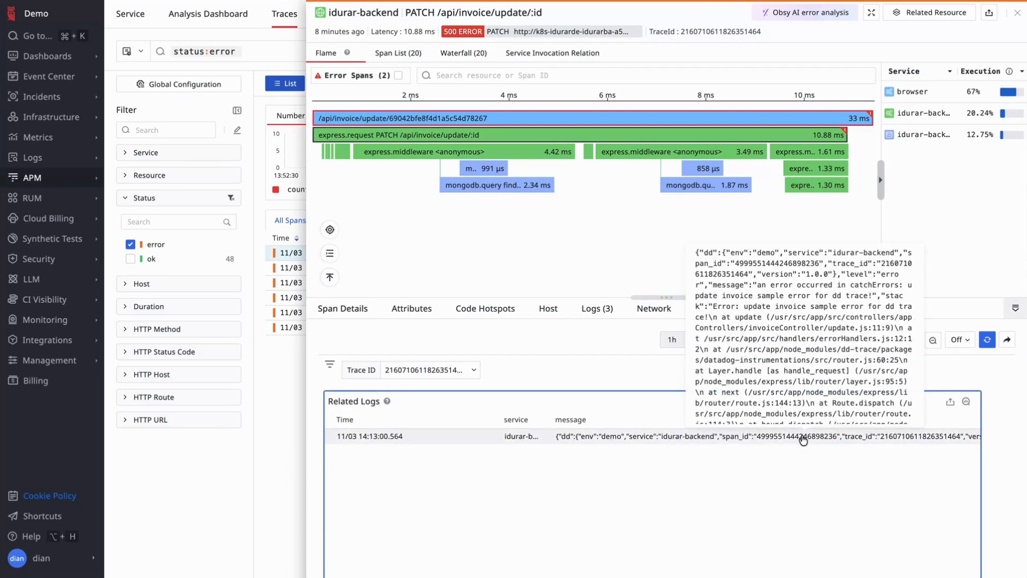